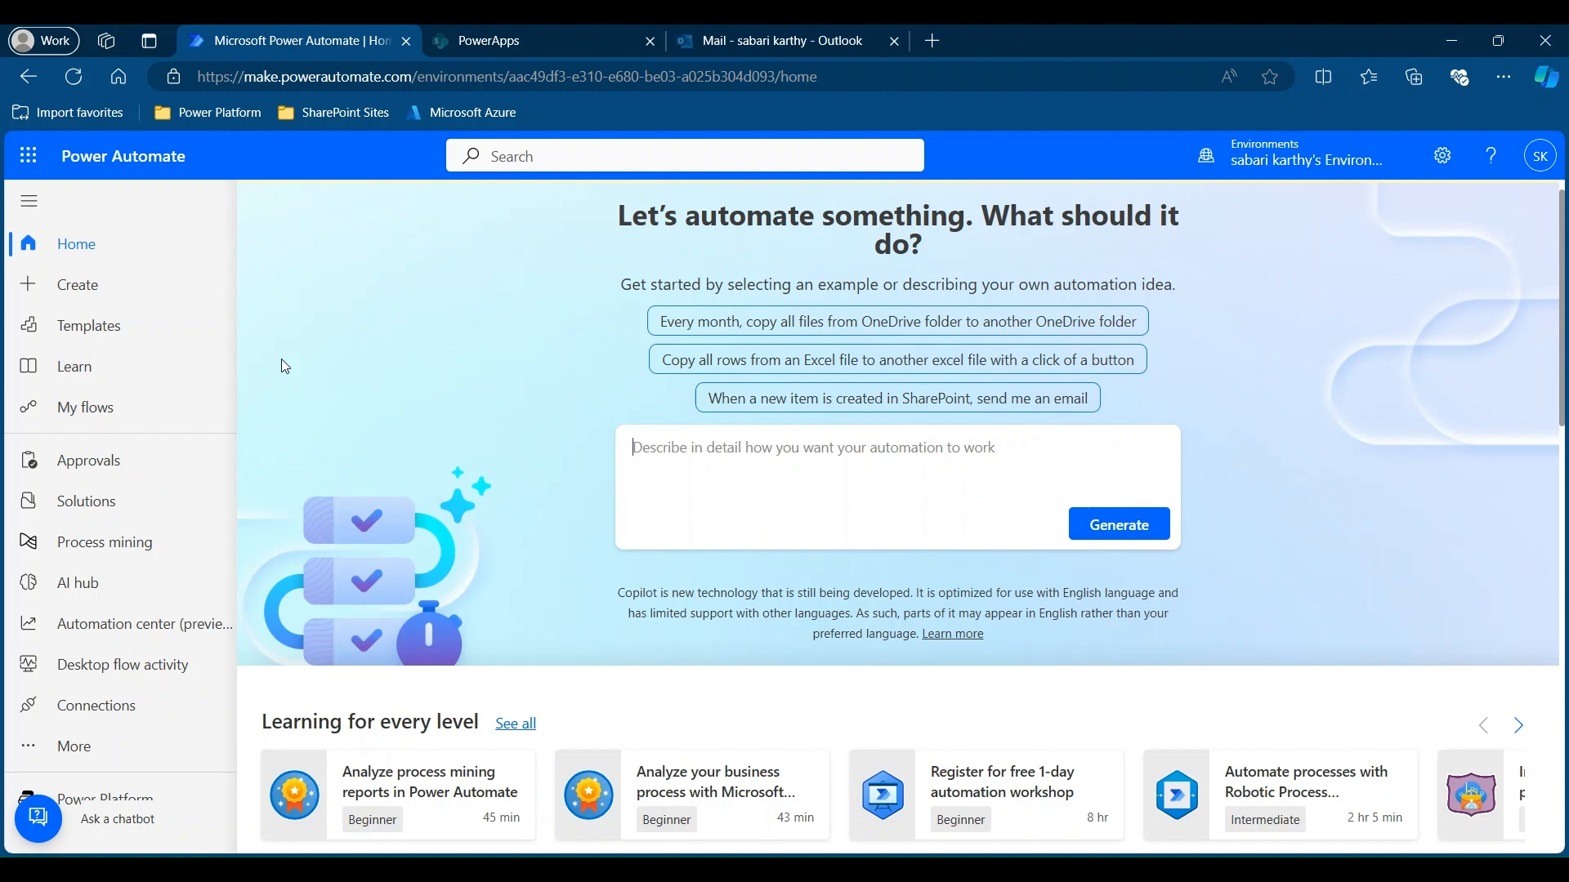
Look through the templates, return home, then go to the Create page for a new flow.
{"action": "left_click", "coordinate": [119, 334]}
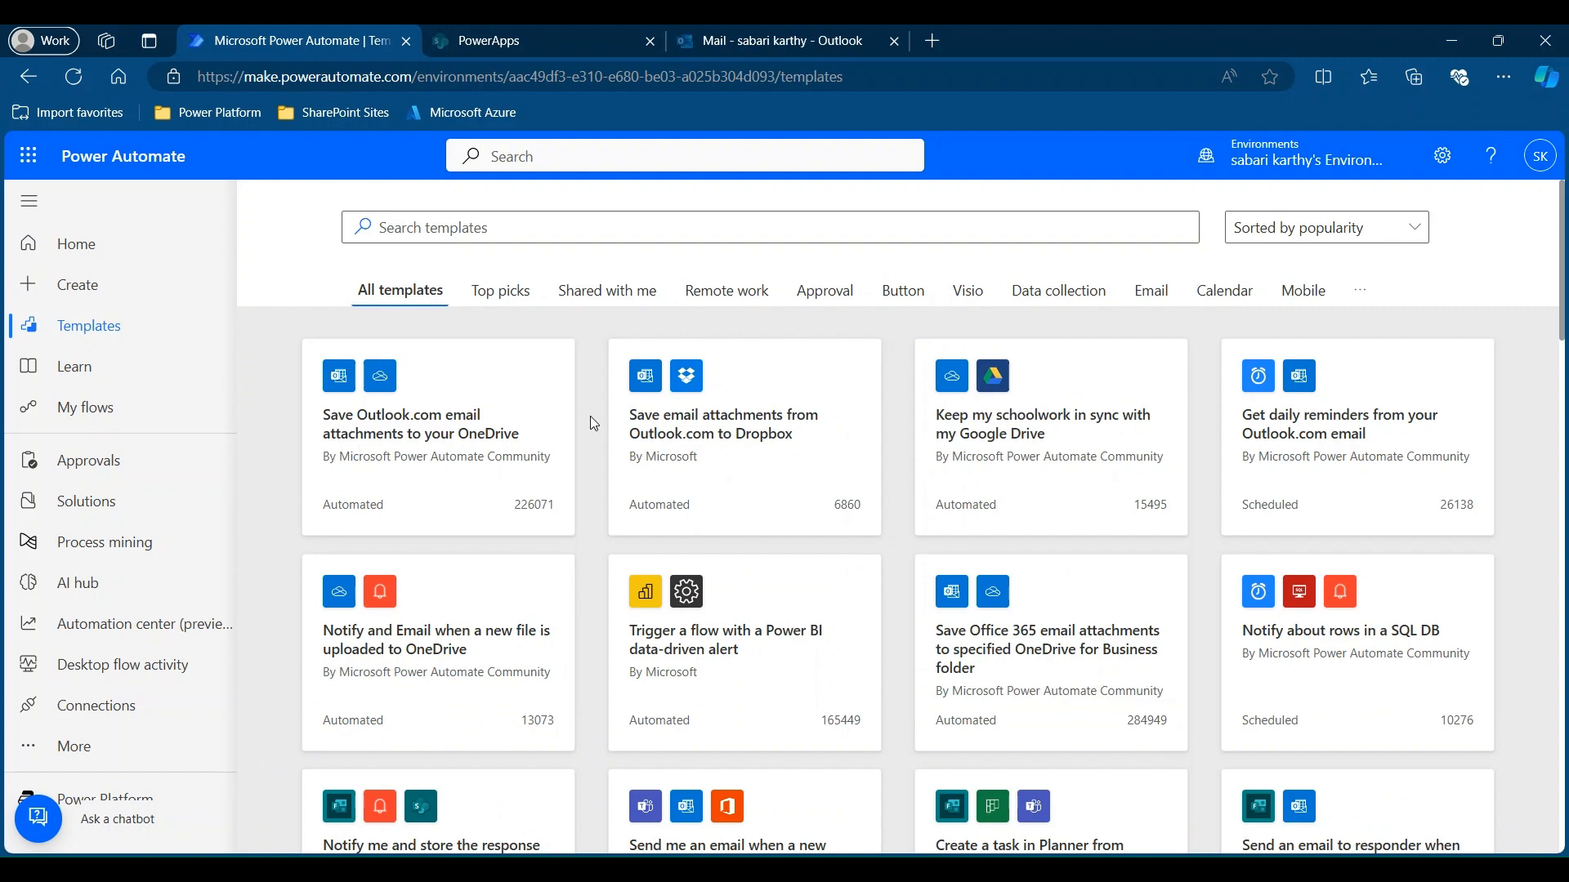
{"action": "left_click", "coordinate": [107, 238]}
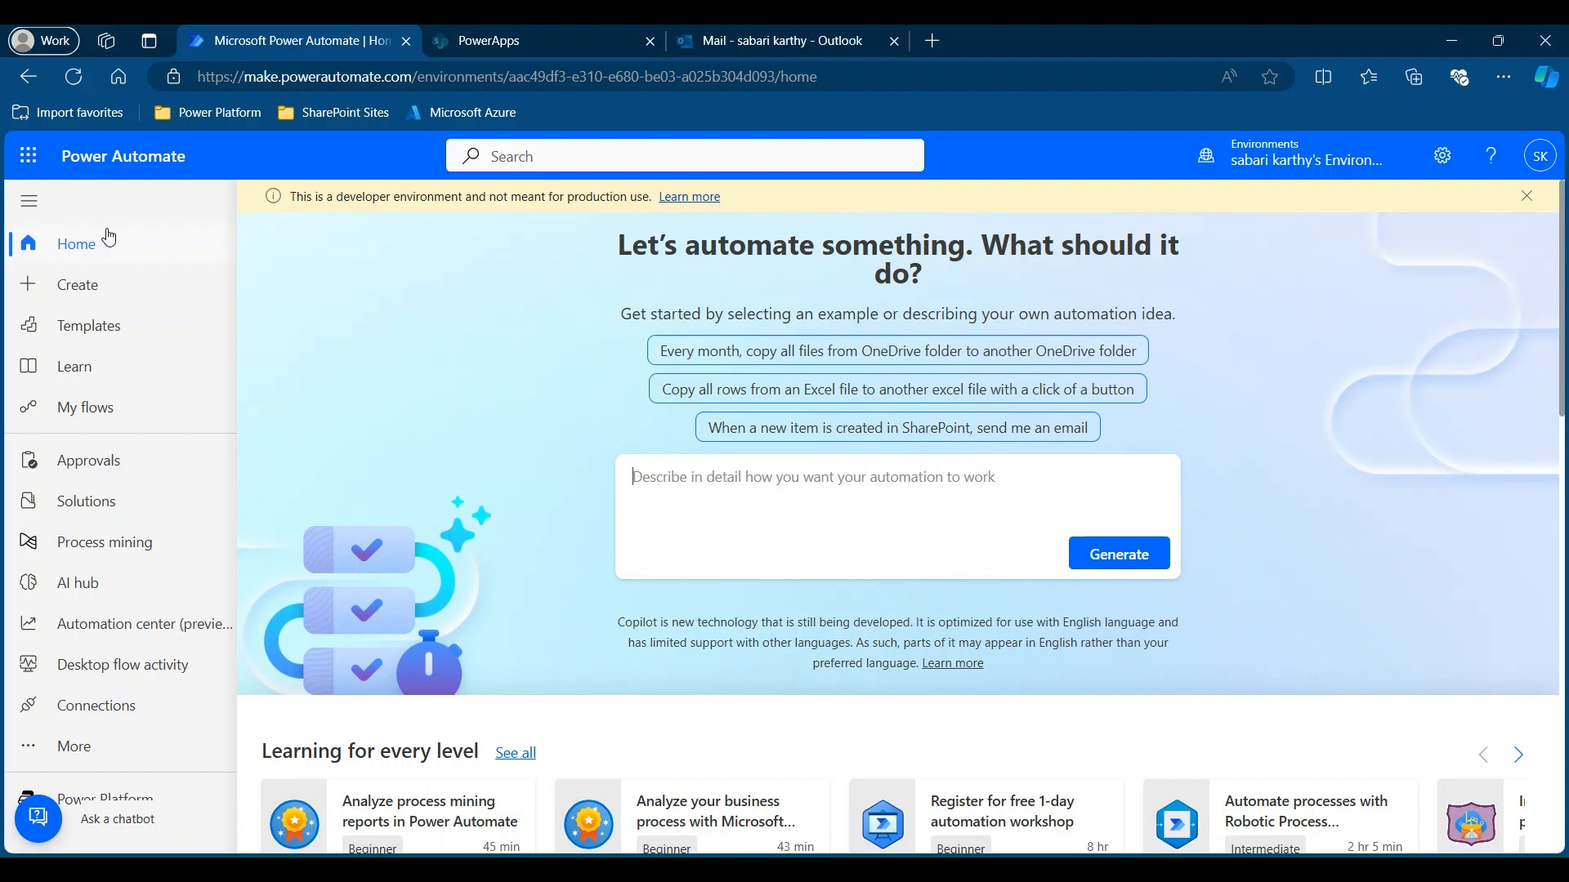
{"action": "left_click", "coordinate": [116, 286]}
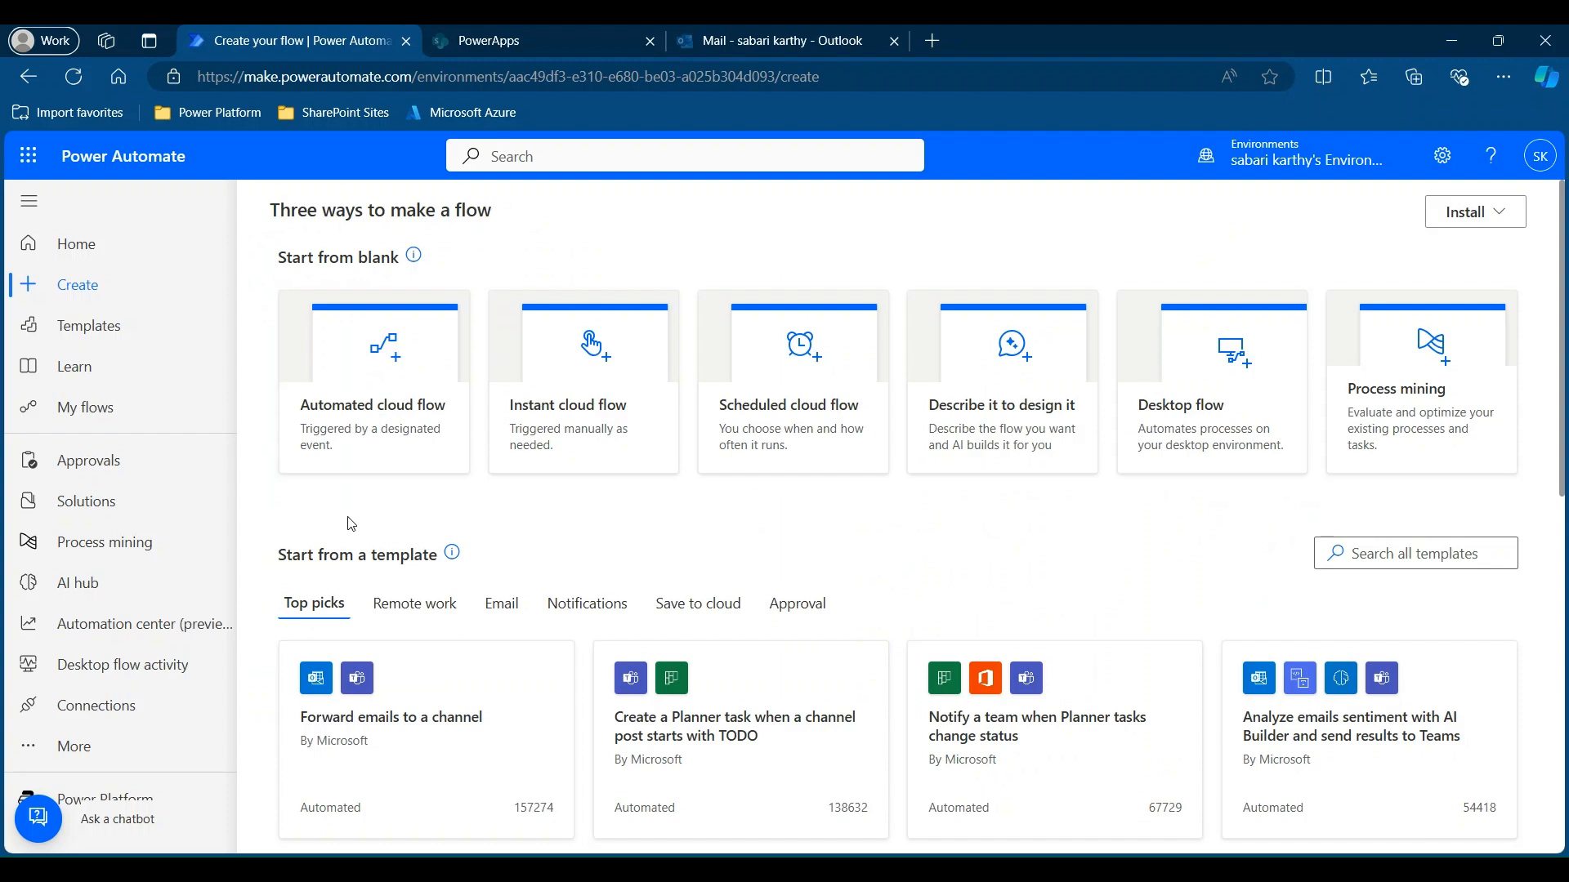
Start an automated cloud flow named 'New Item added to the List'.
{"action": "left_click", "coordinate": [376, 421]}
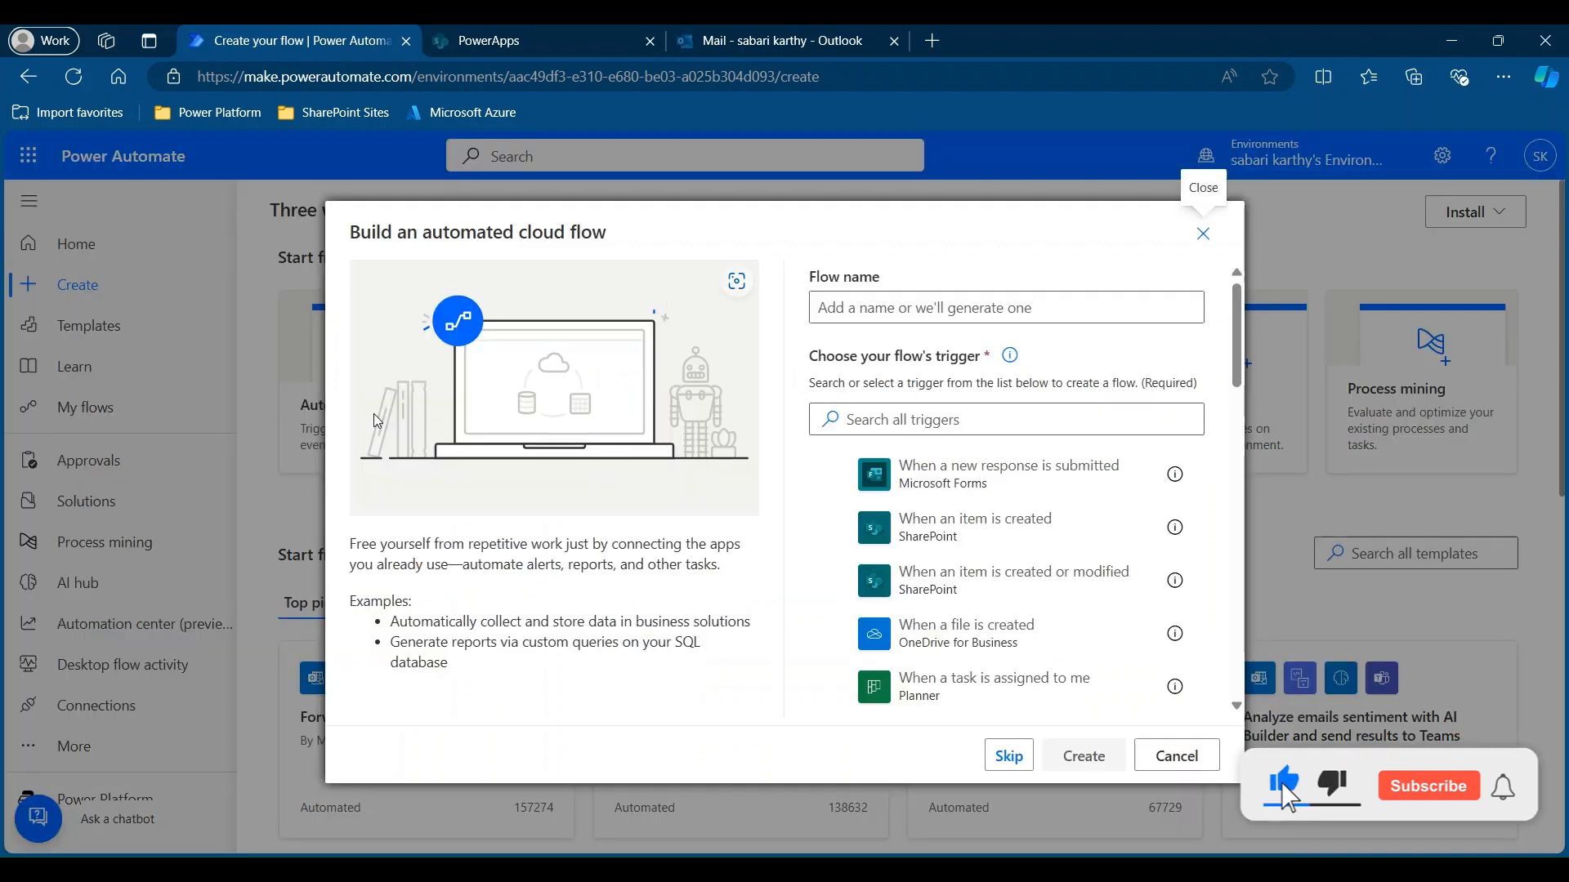
{"action": "left_click", "coordinate": [878, 313]}
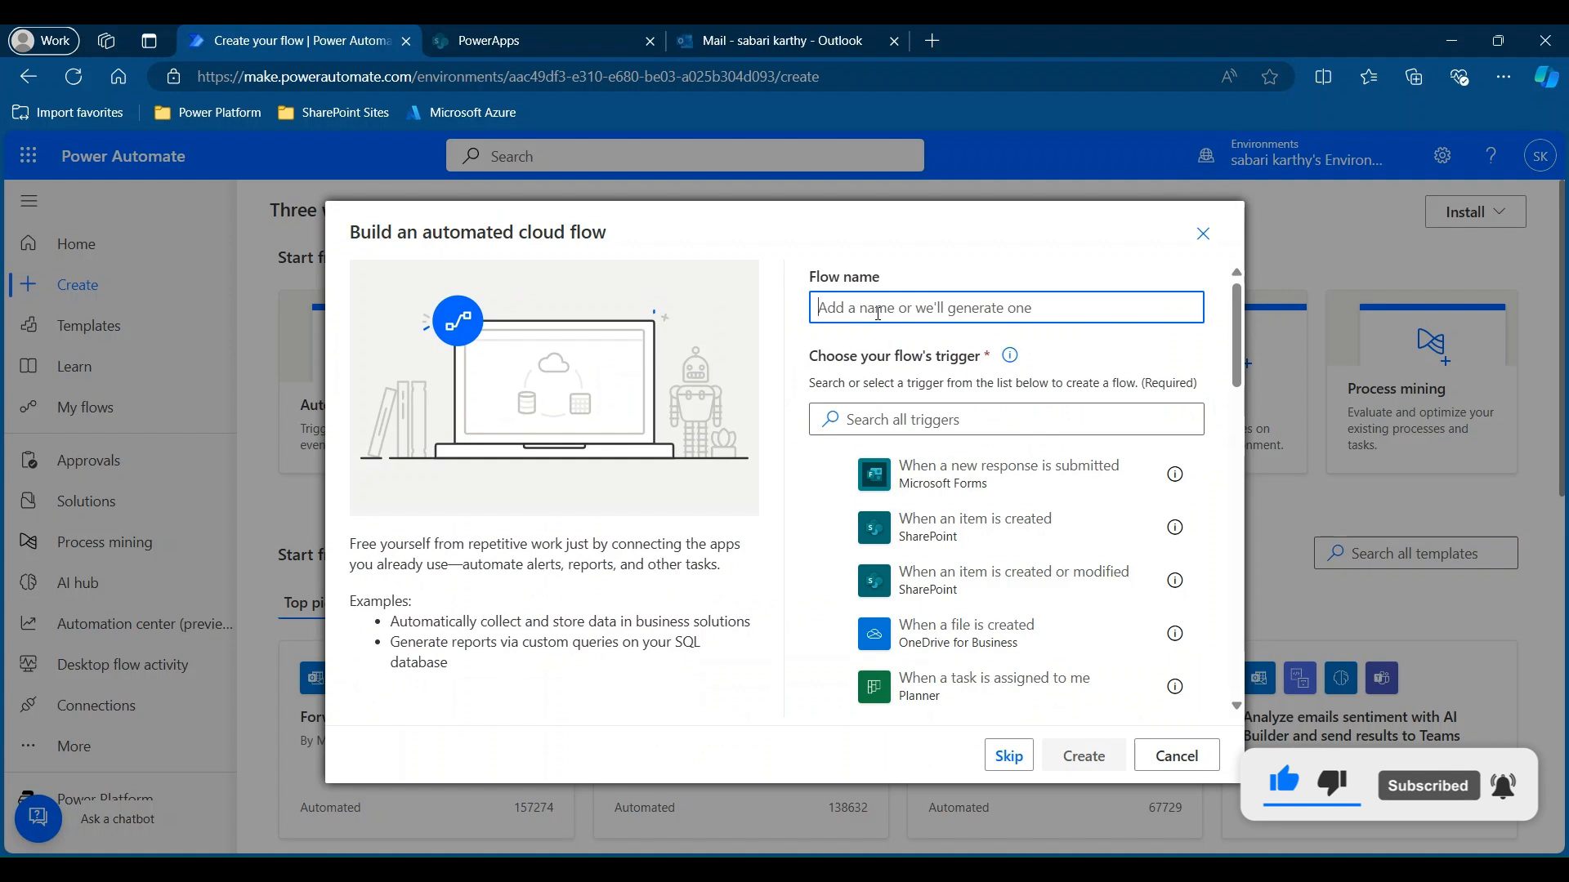
{"action": "type", "text": "New Item added to the KL"}
{"action": "key", "text": "BackSpace"}
{"action": "type", "text": "List"}
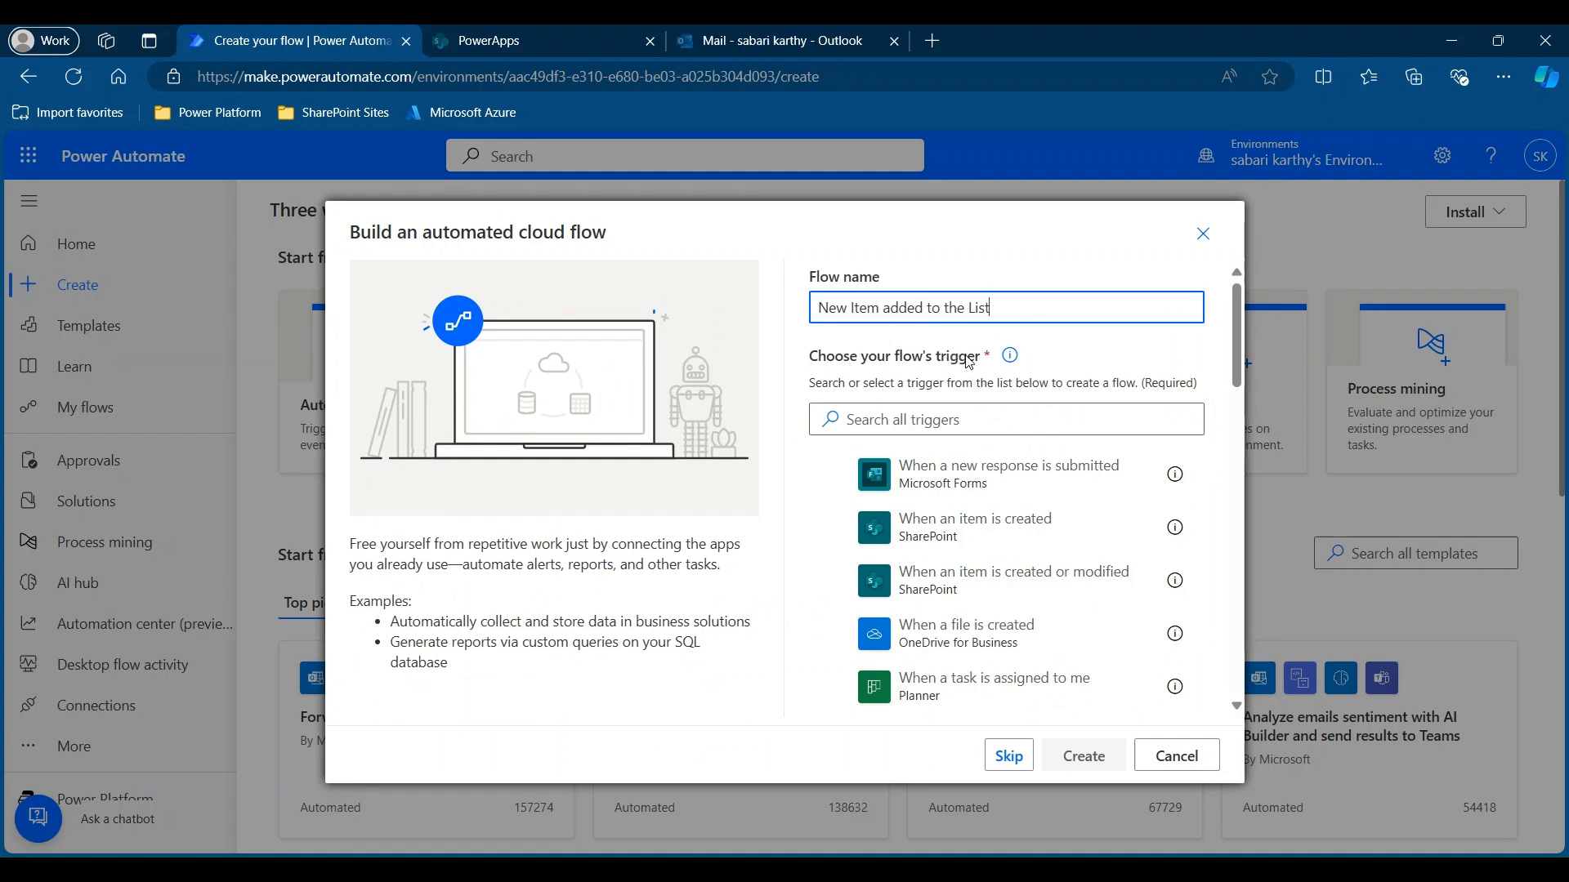
Pick the SharePoint 'When an item is created' trigger and create the flow.
{"action": "left_click", "coordinate": [881, 410]}
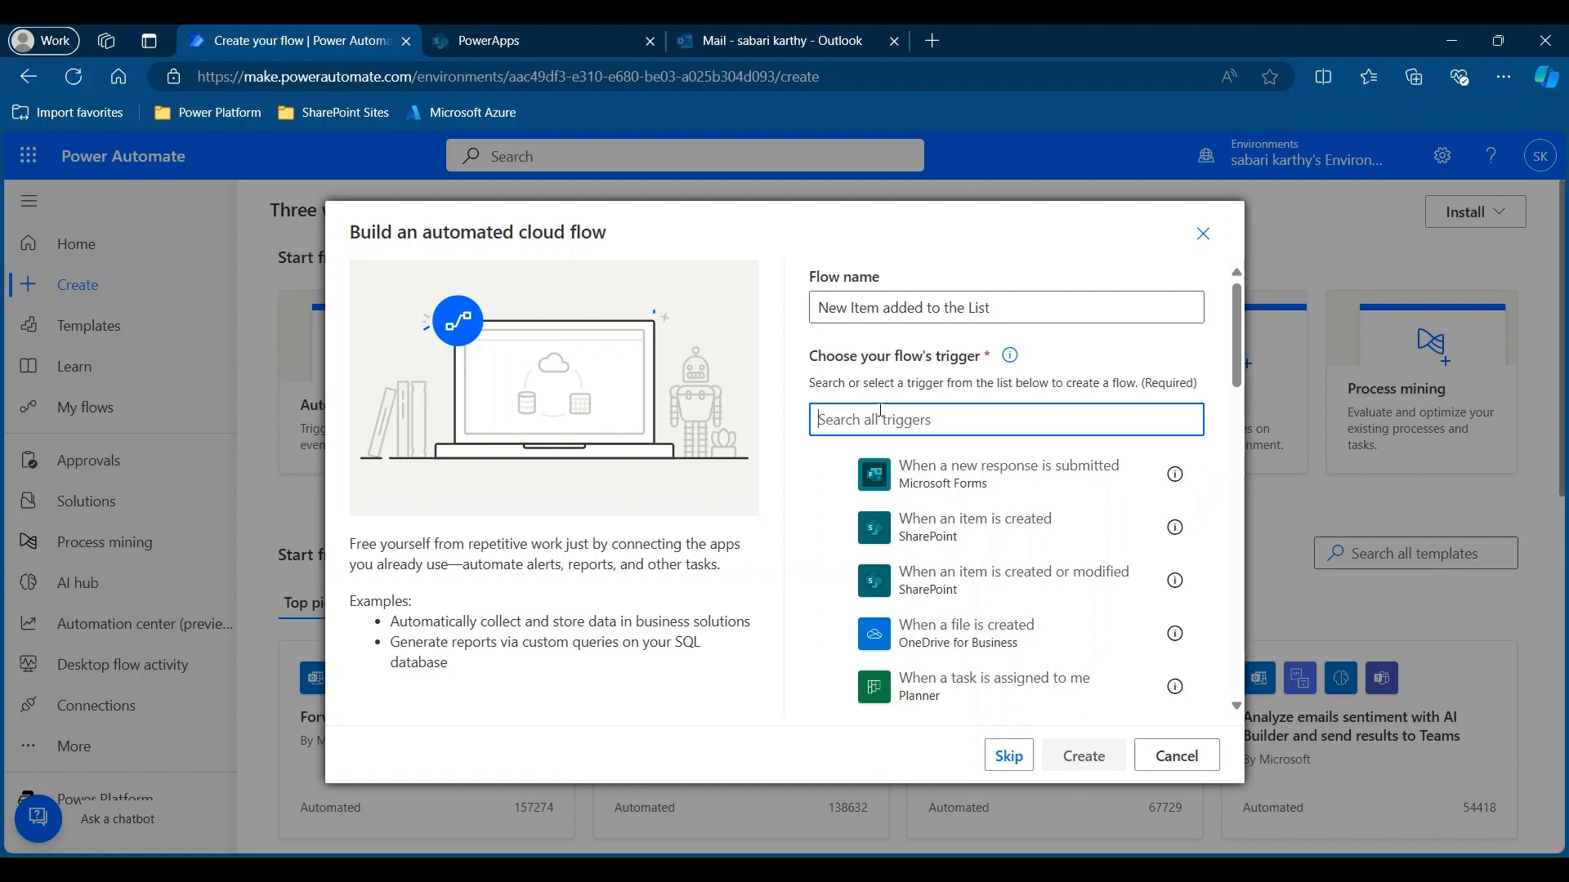
{"action": "type", "text": "SharePoint"}
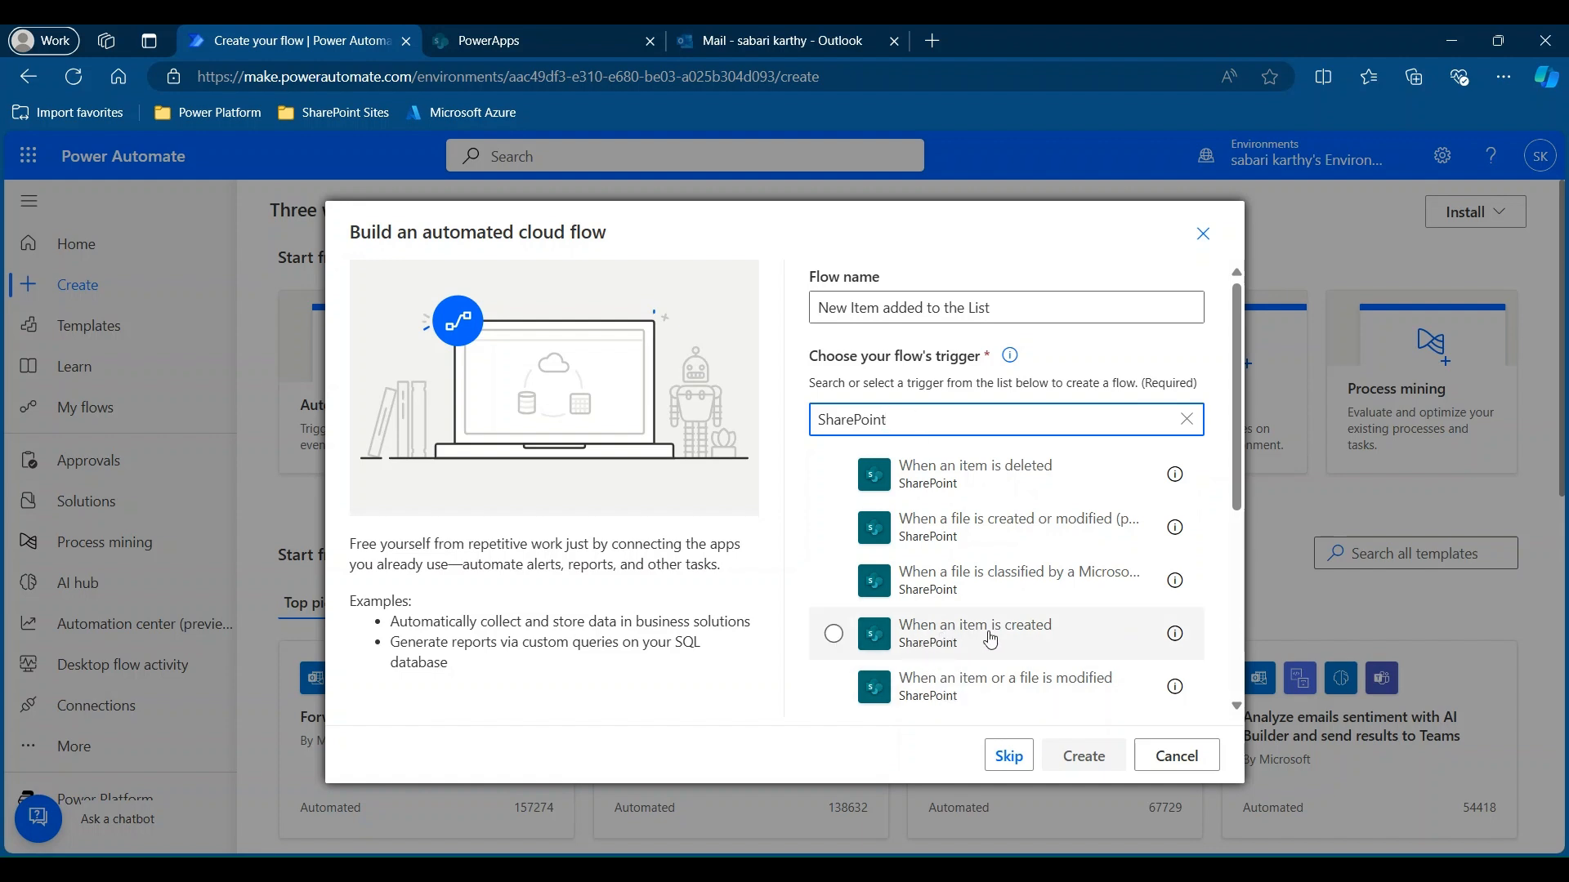
{"action": "left_click", "coordinate": [991, 639]}
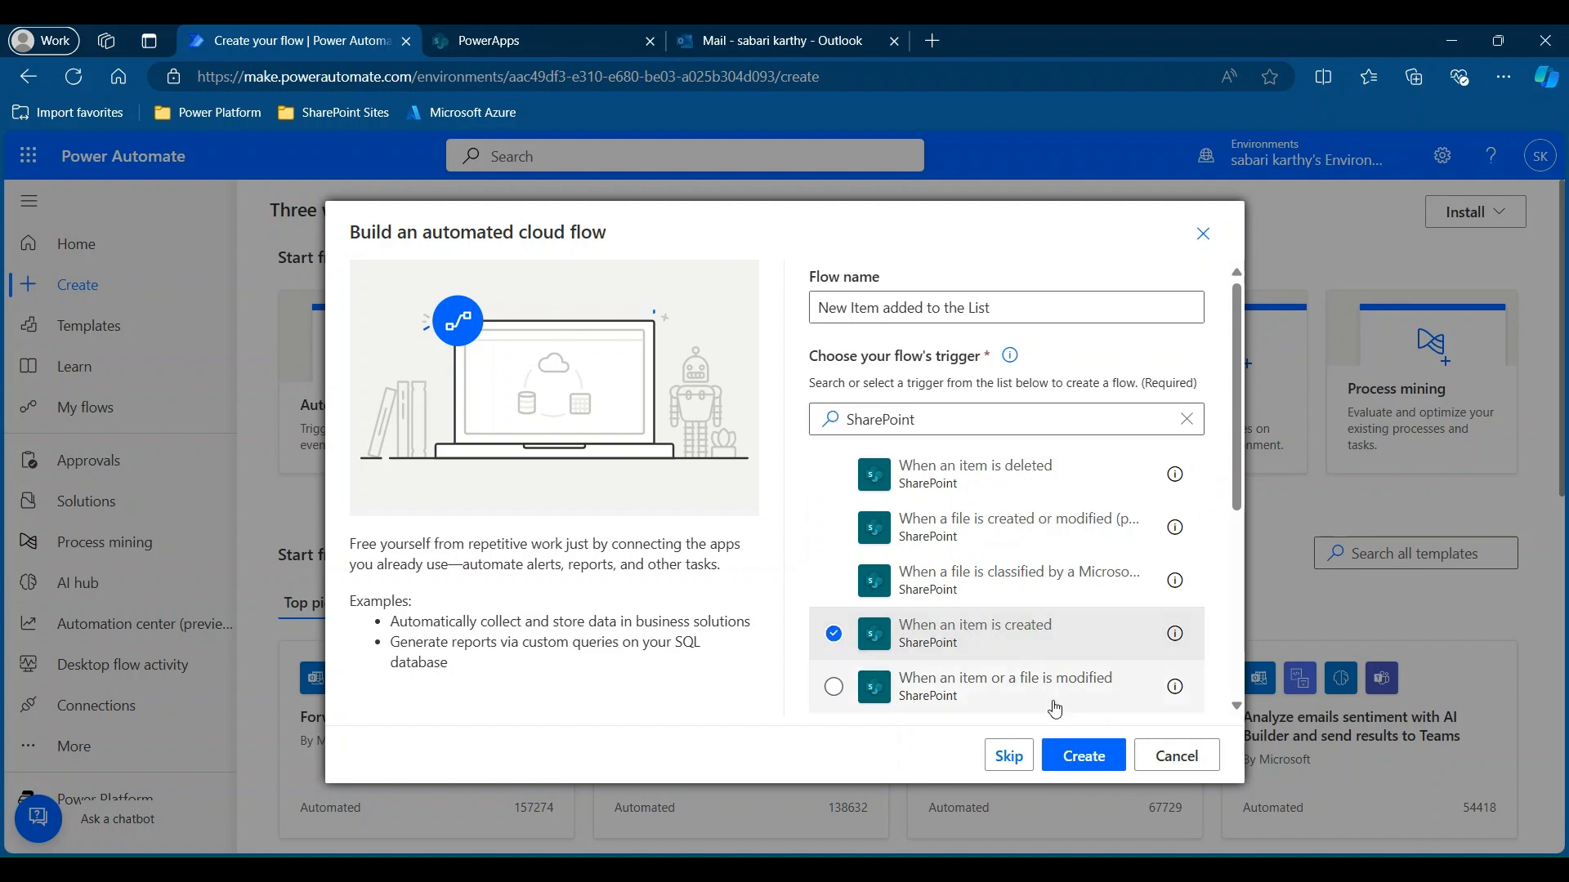
{"action": "left_click", "coordinate": [1085, 751]}
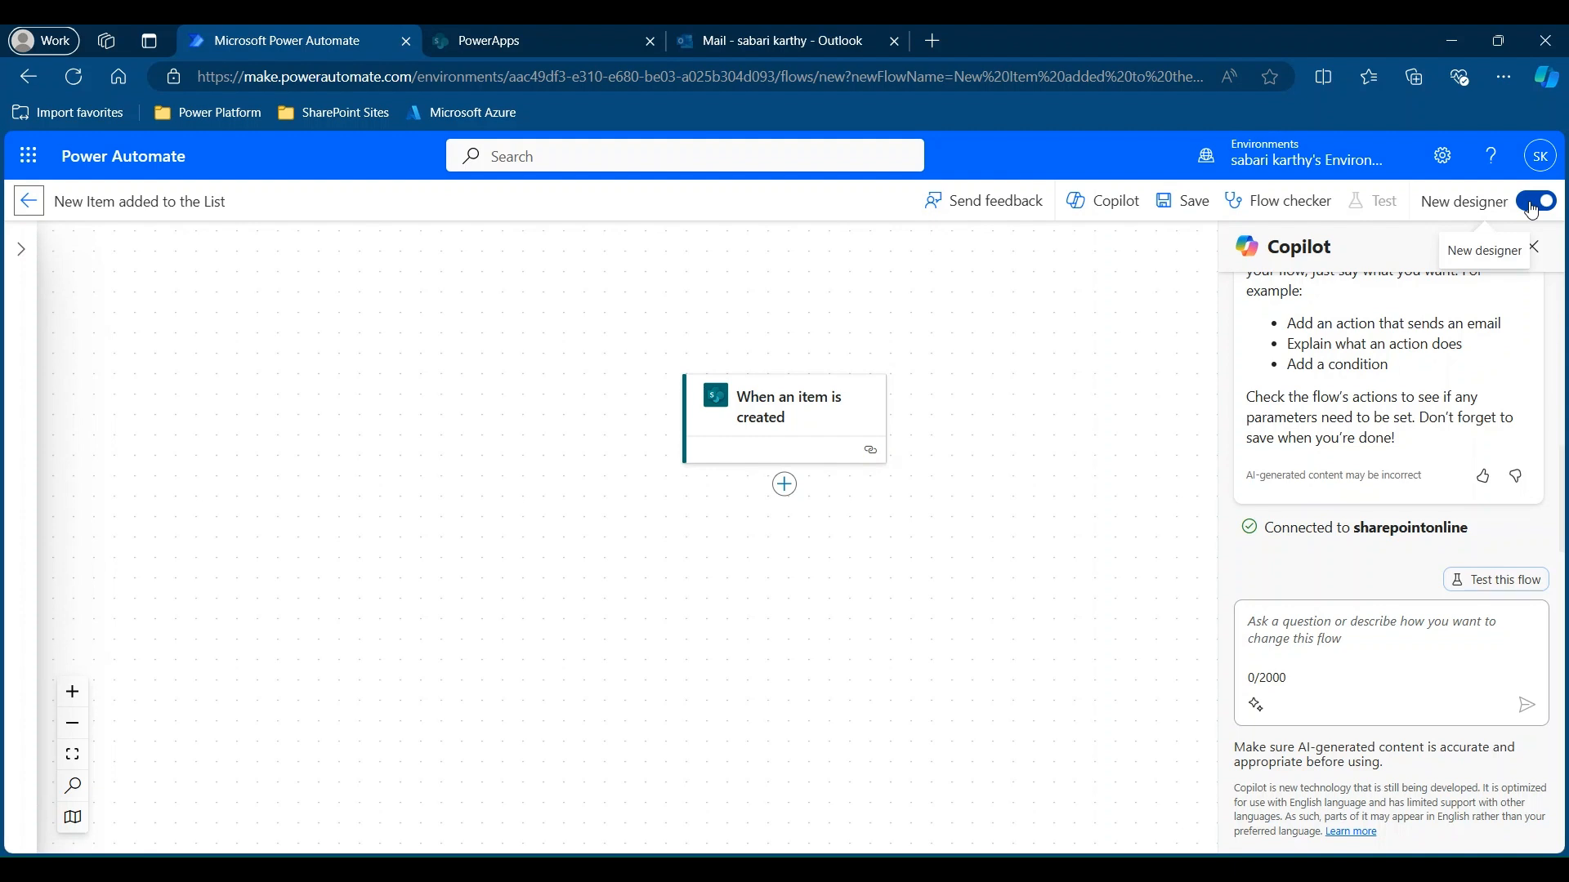
Turn off the New designer toggle to return to the classic designer.
{"action": "left_click", "coordinate": [1532, 206]}
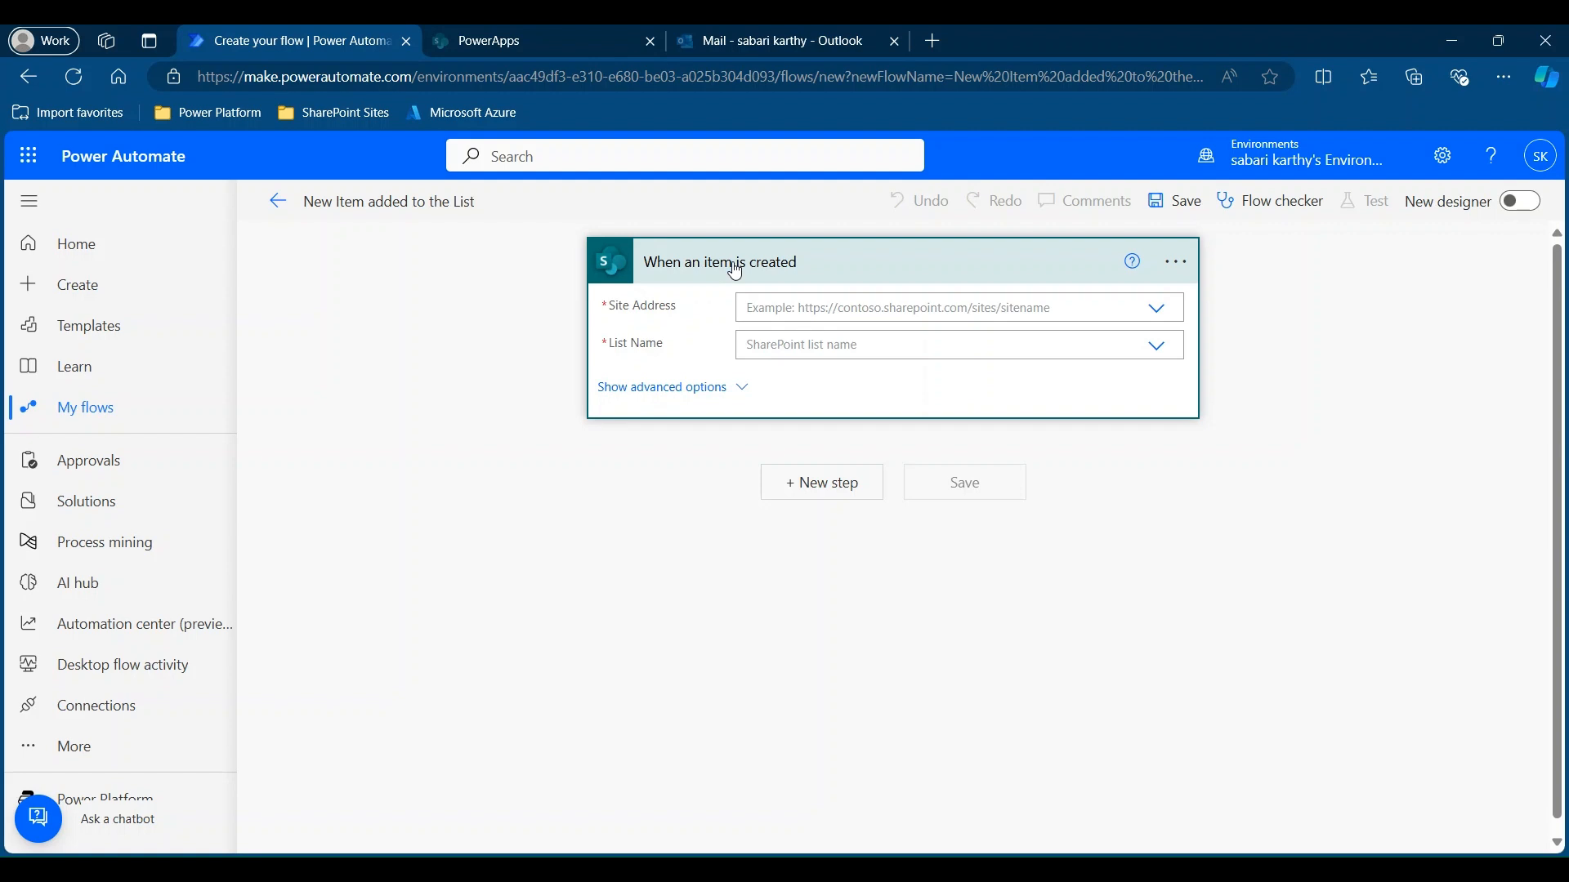
Set Site Address to the PowerApps site and List Name to Employee Information.
{"action": "left_click", "coordinate": [1158, 314]}
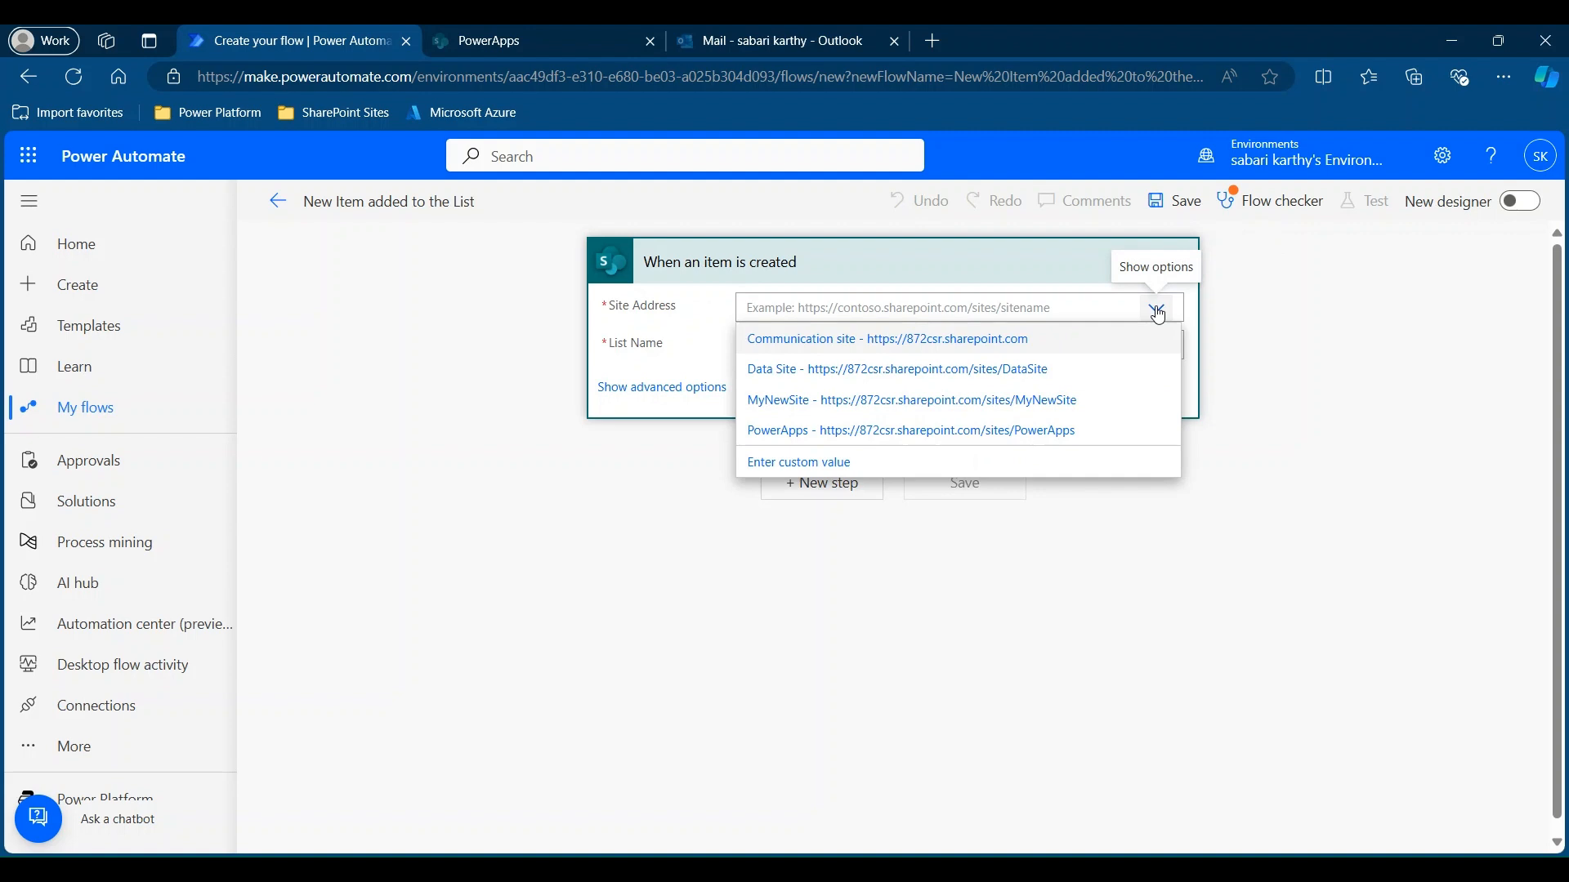
{"action": "left_click", "coordinate": [915, 439]}
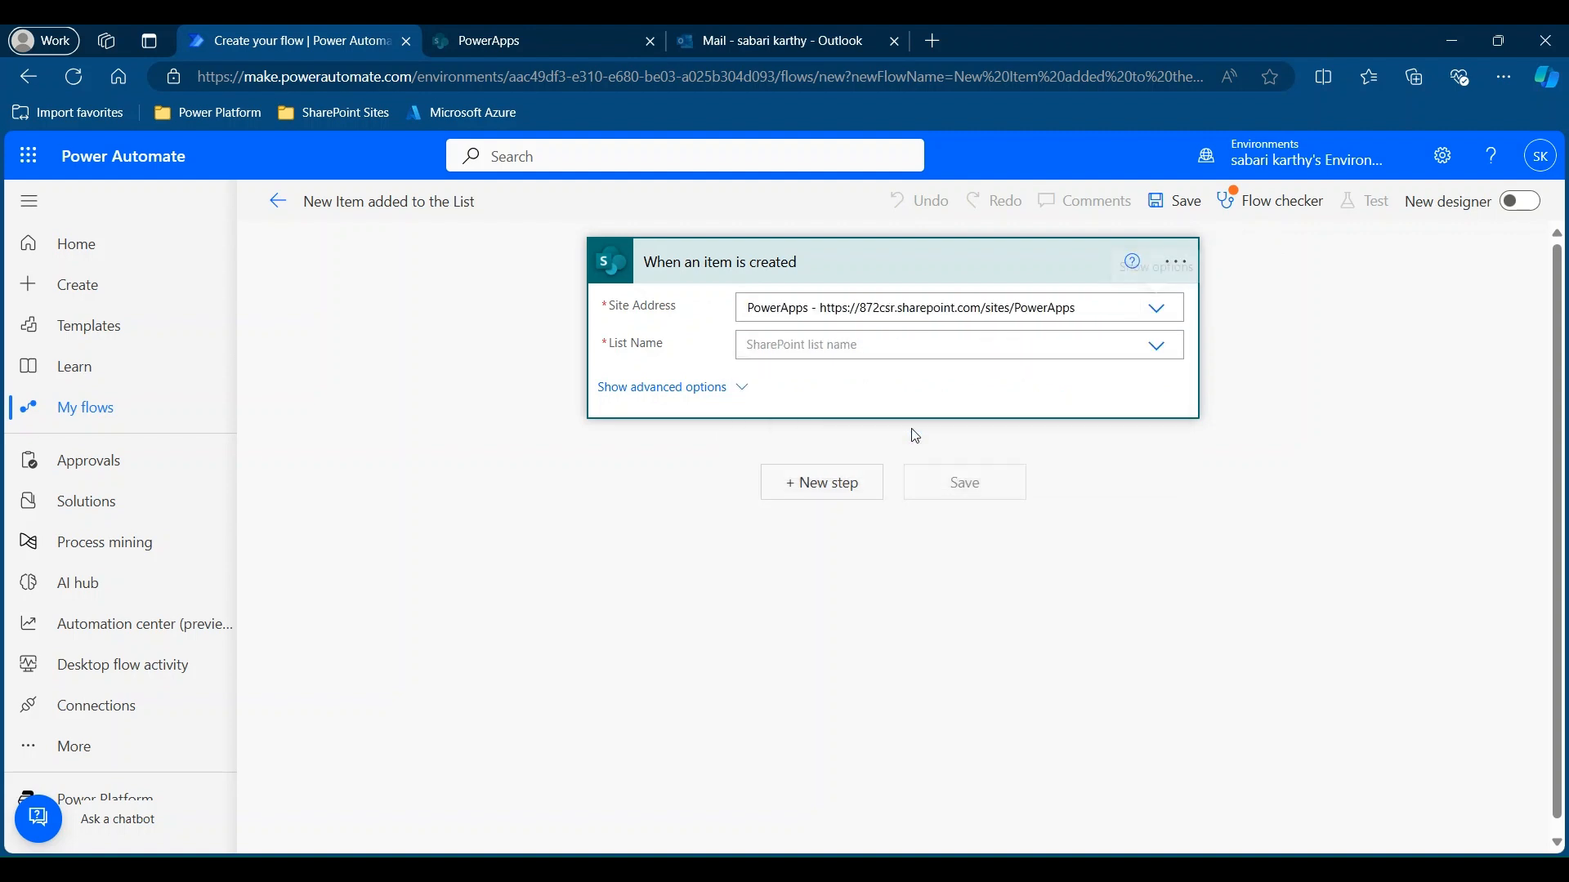
{"action": "left_click", "coordinate": [1153, 355]}
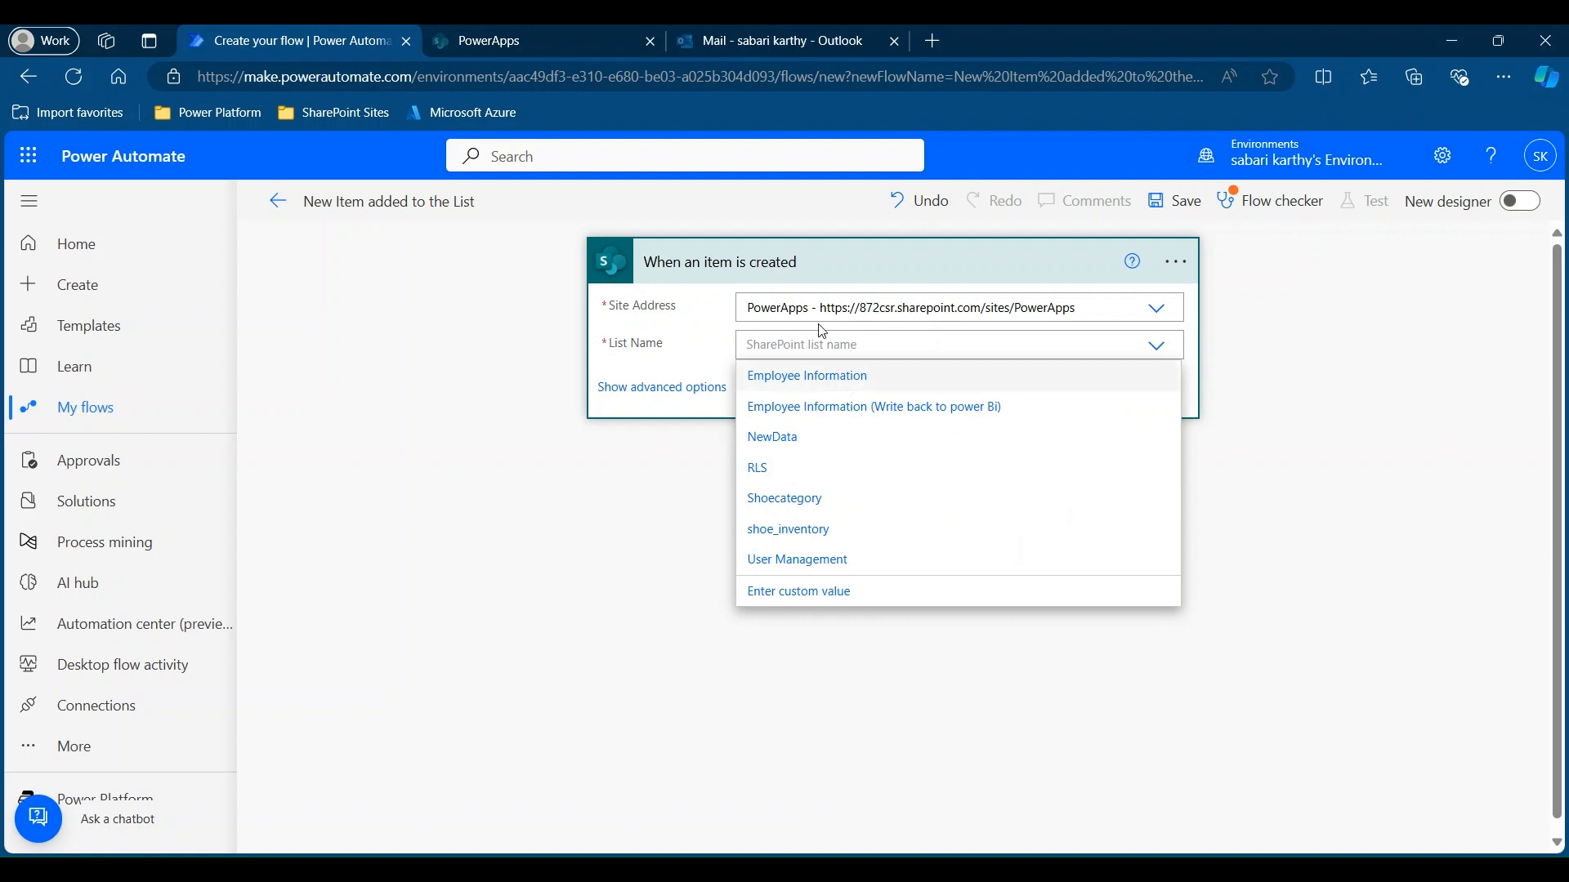
{"action": "left_click", "coordinate": [817, 381]}
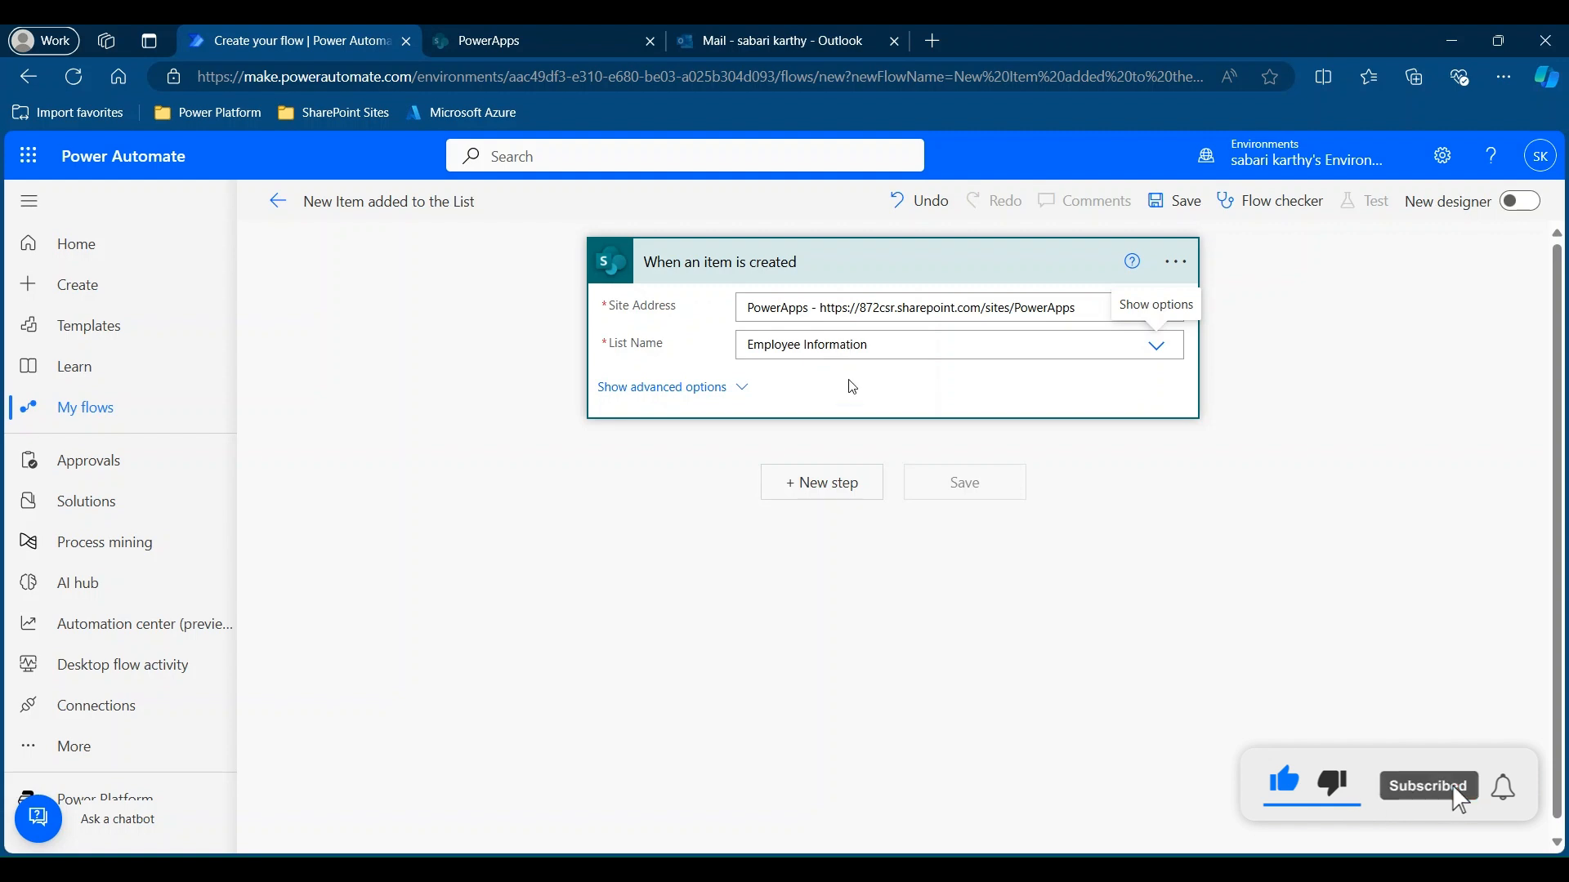
{"action": "left_click", "coordinate": [823, 483]}
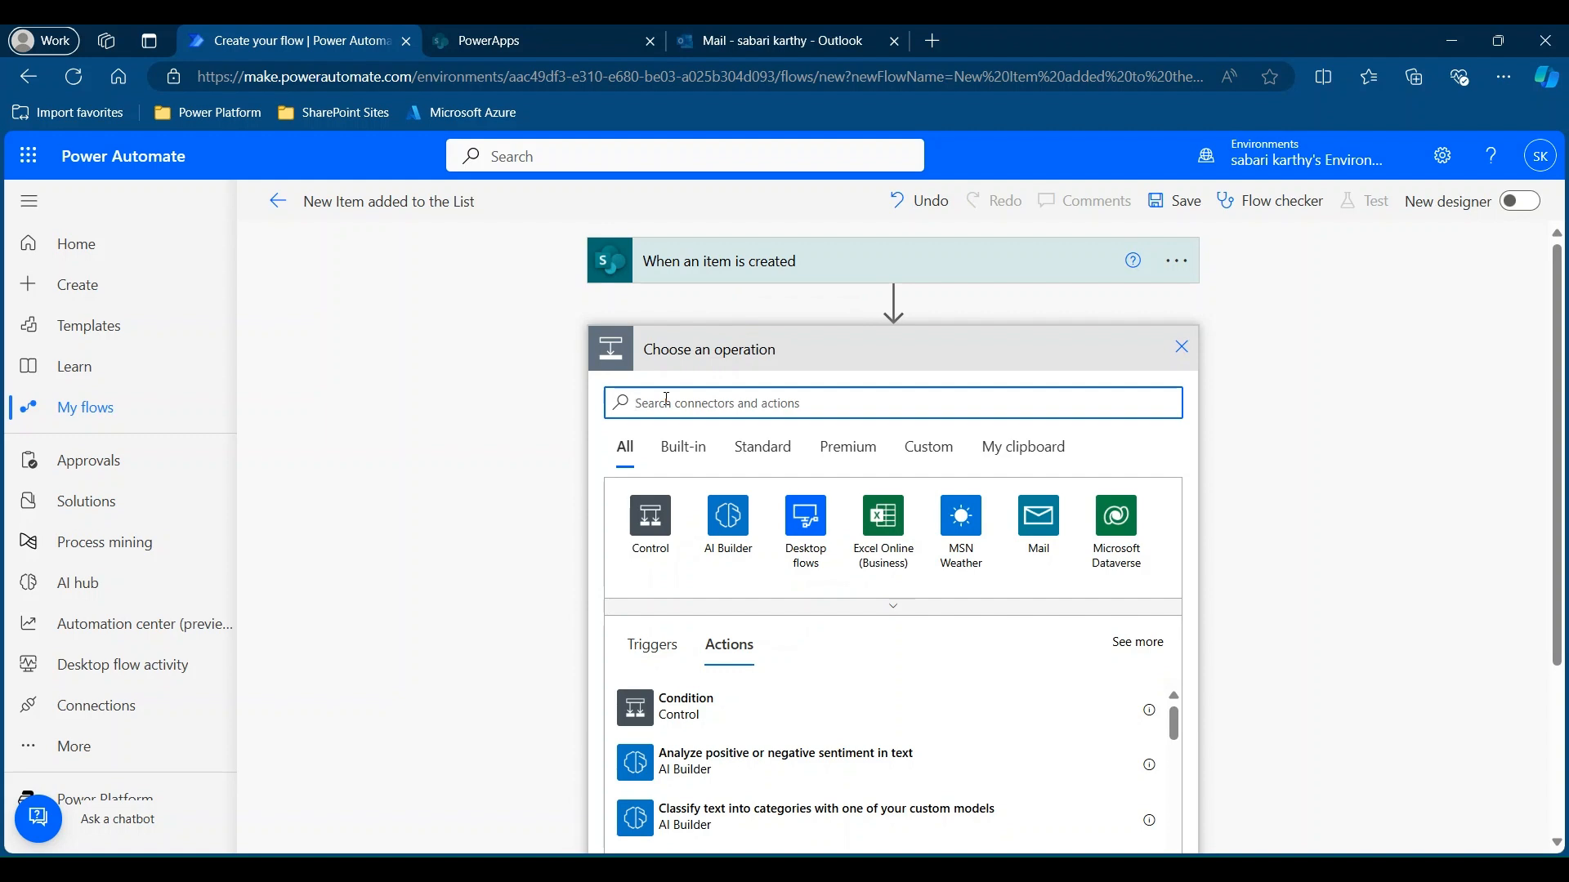
Search 'Outlook' and add the Office 365 Outlook Send an email (V2) action.
{"action": "type", "text": "Outlook"}
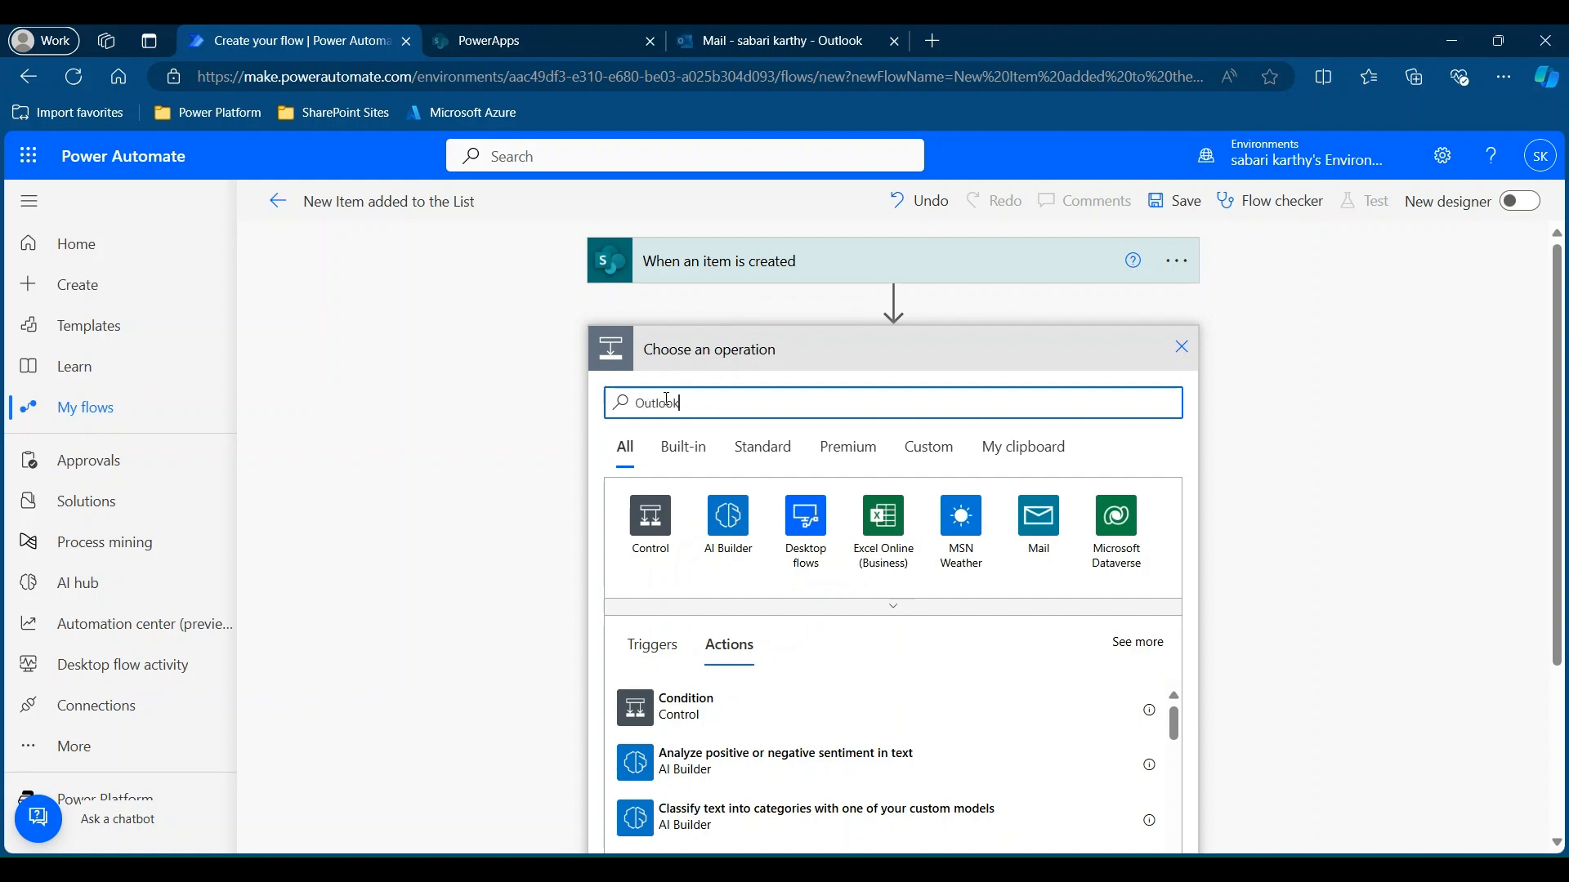
{"action": "left_click", "coordinate": [649, 553]}
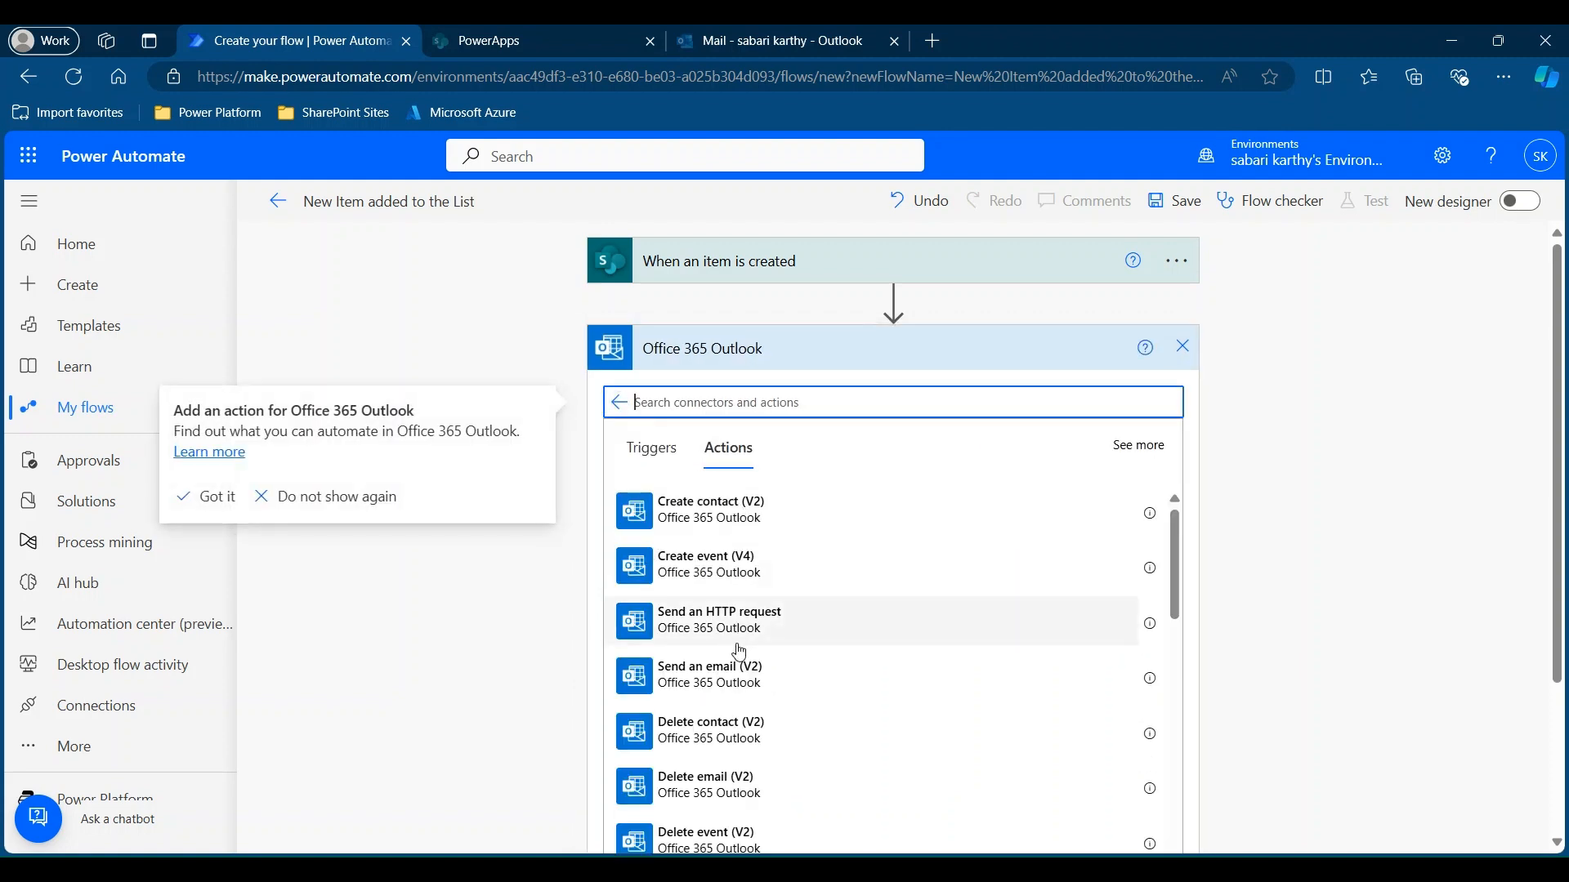
{"action": "left_click", "coordinate": [708, 687]}
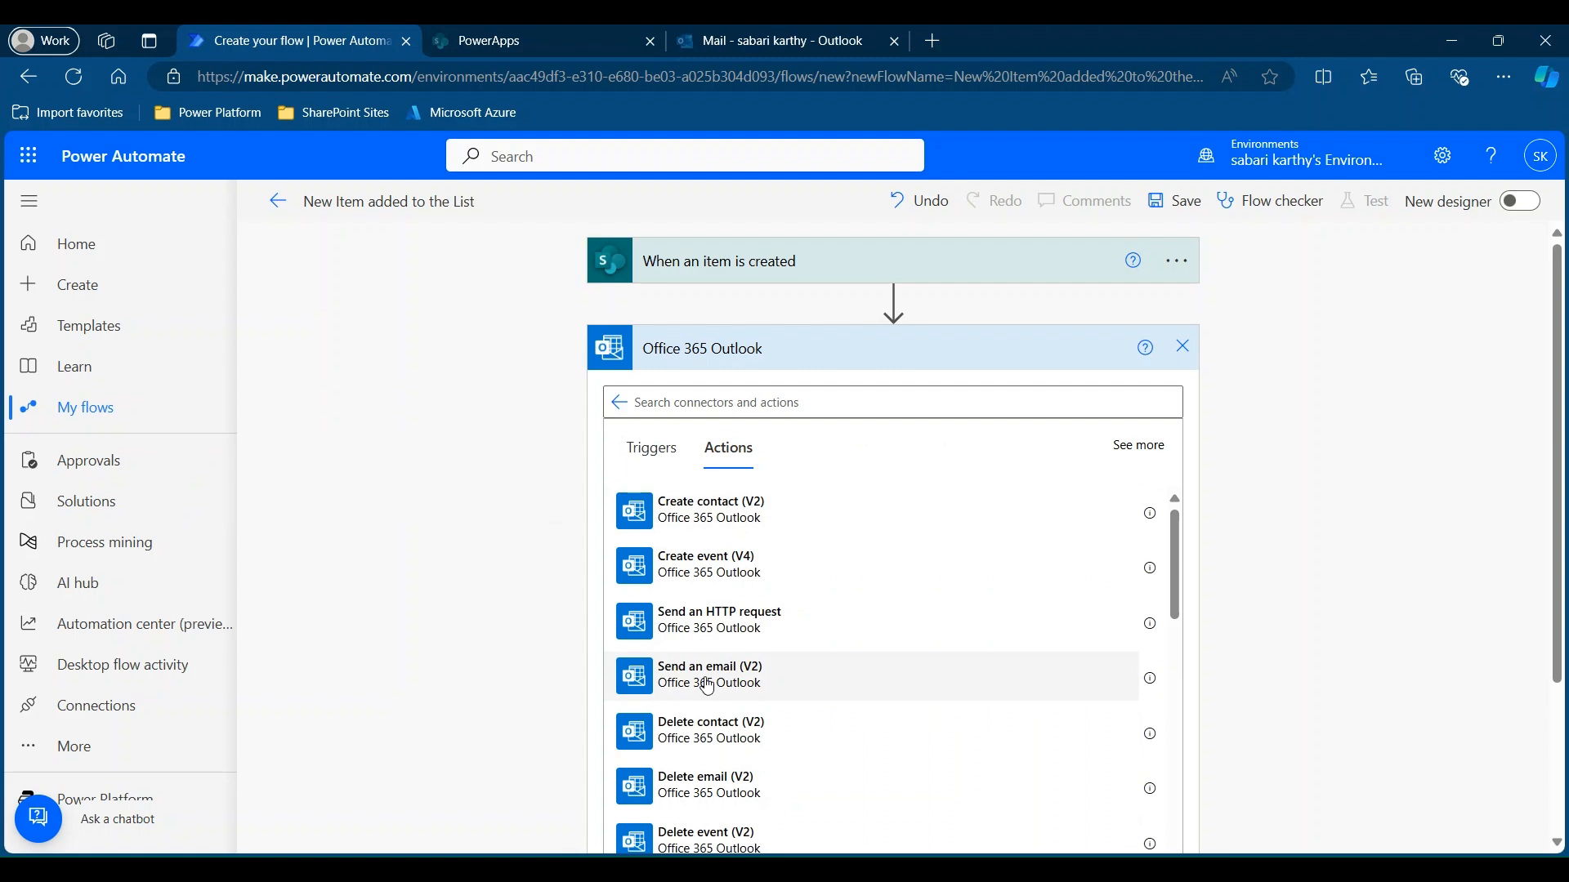
{"action": "left_click", "coordinate": [707, 678]}
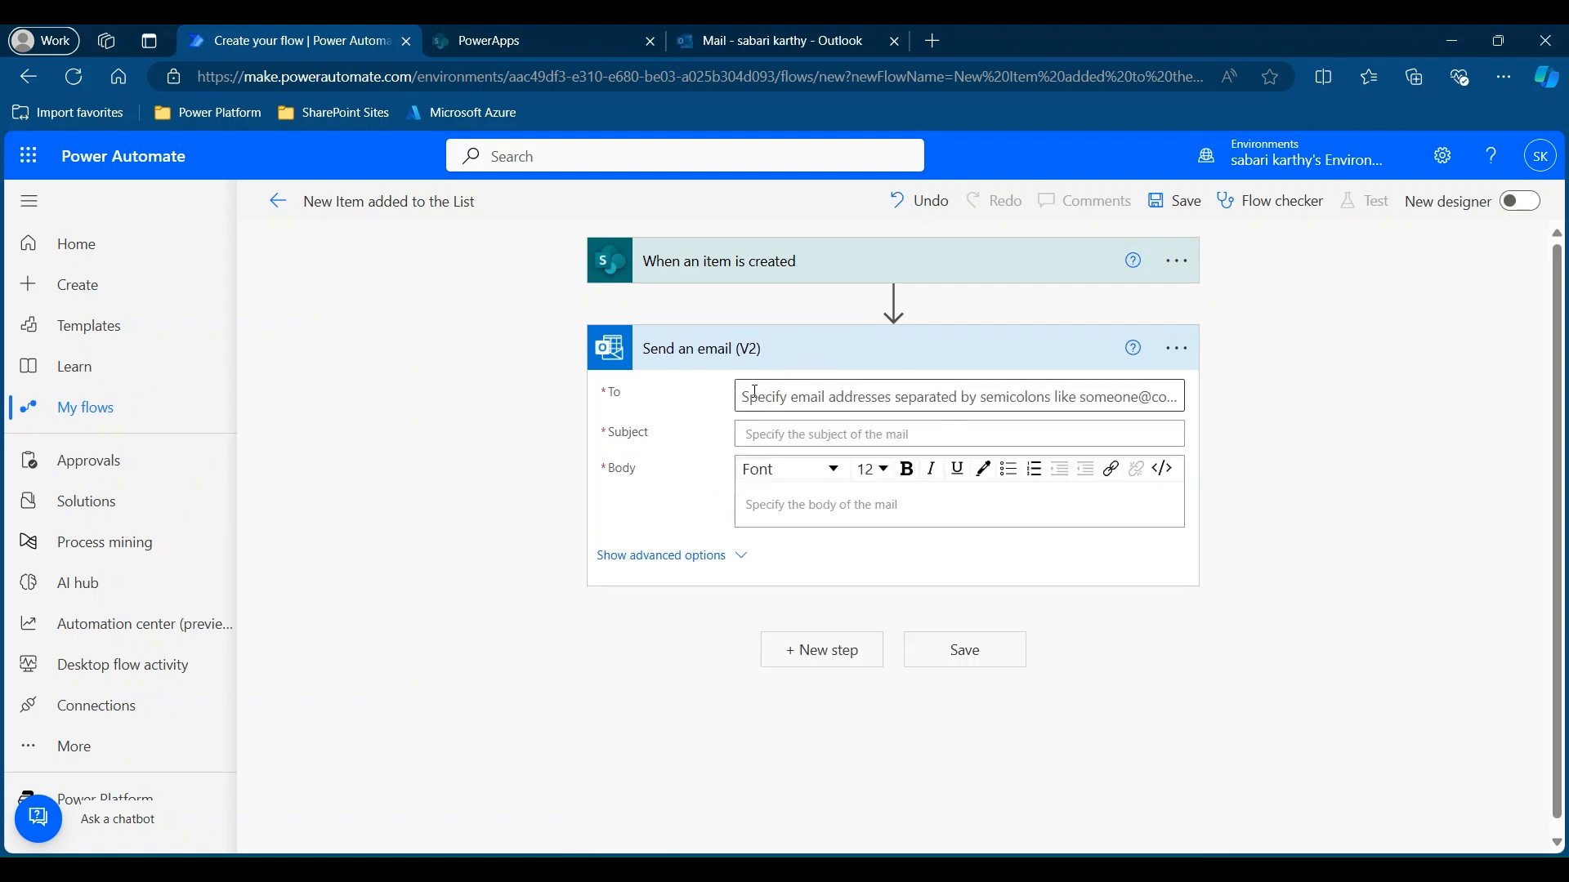
Address the email to the item's creator with the subject 'New Employee Added'.
{"action": "left_click", "coordinate": [754, 394]}
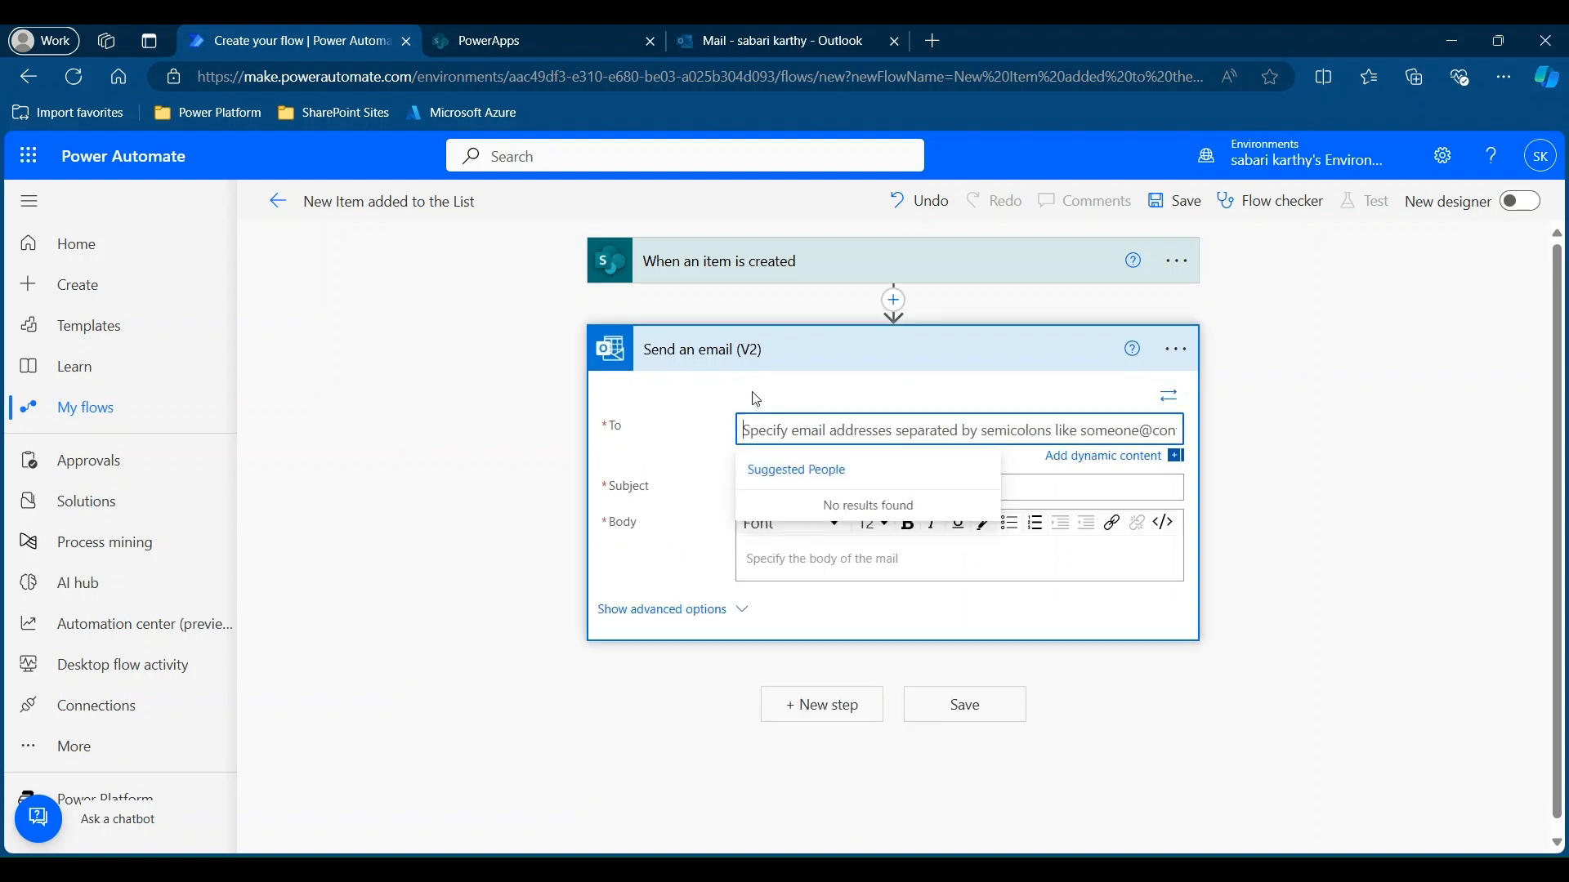
{"action": "left_click", "coordinate": [1084, 467]}
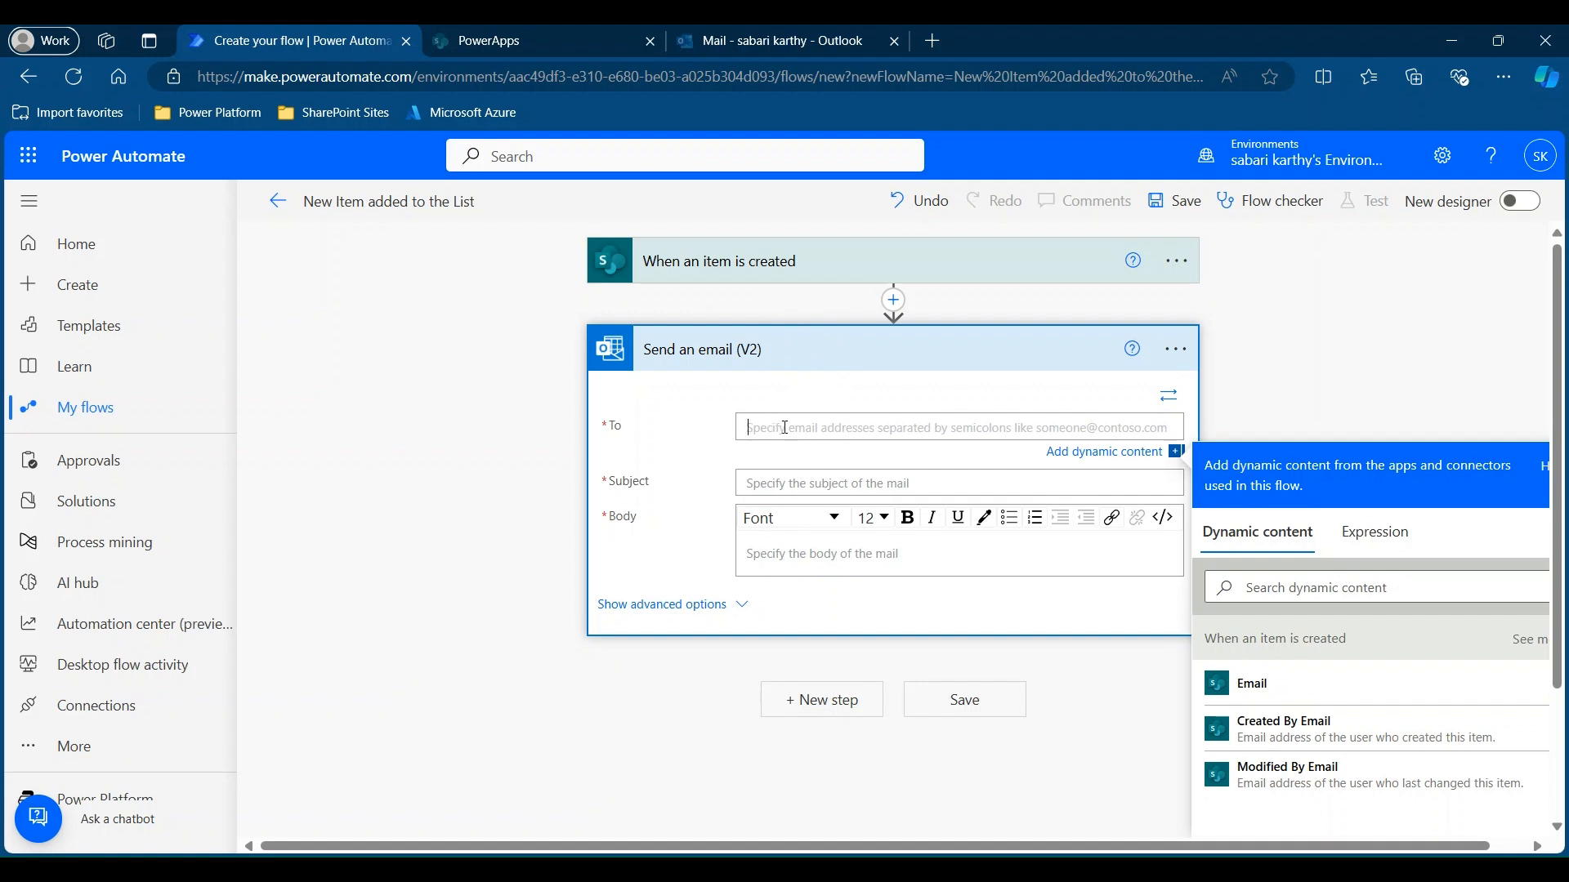
{"action": "left_click", "coordinate": [1309, 734]}
{"action": "left_click", "coordinate": [765, 488]}
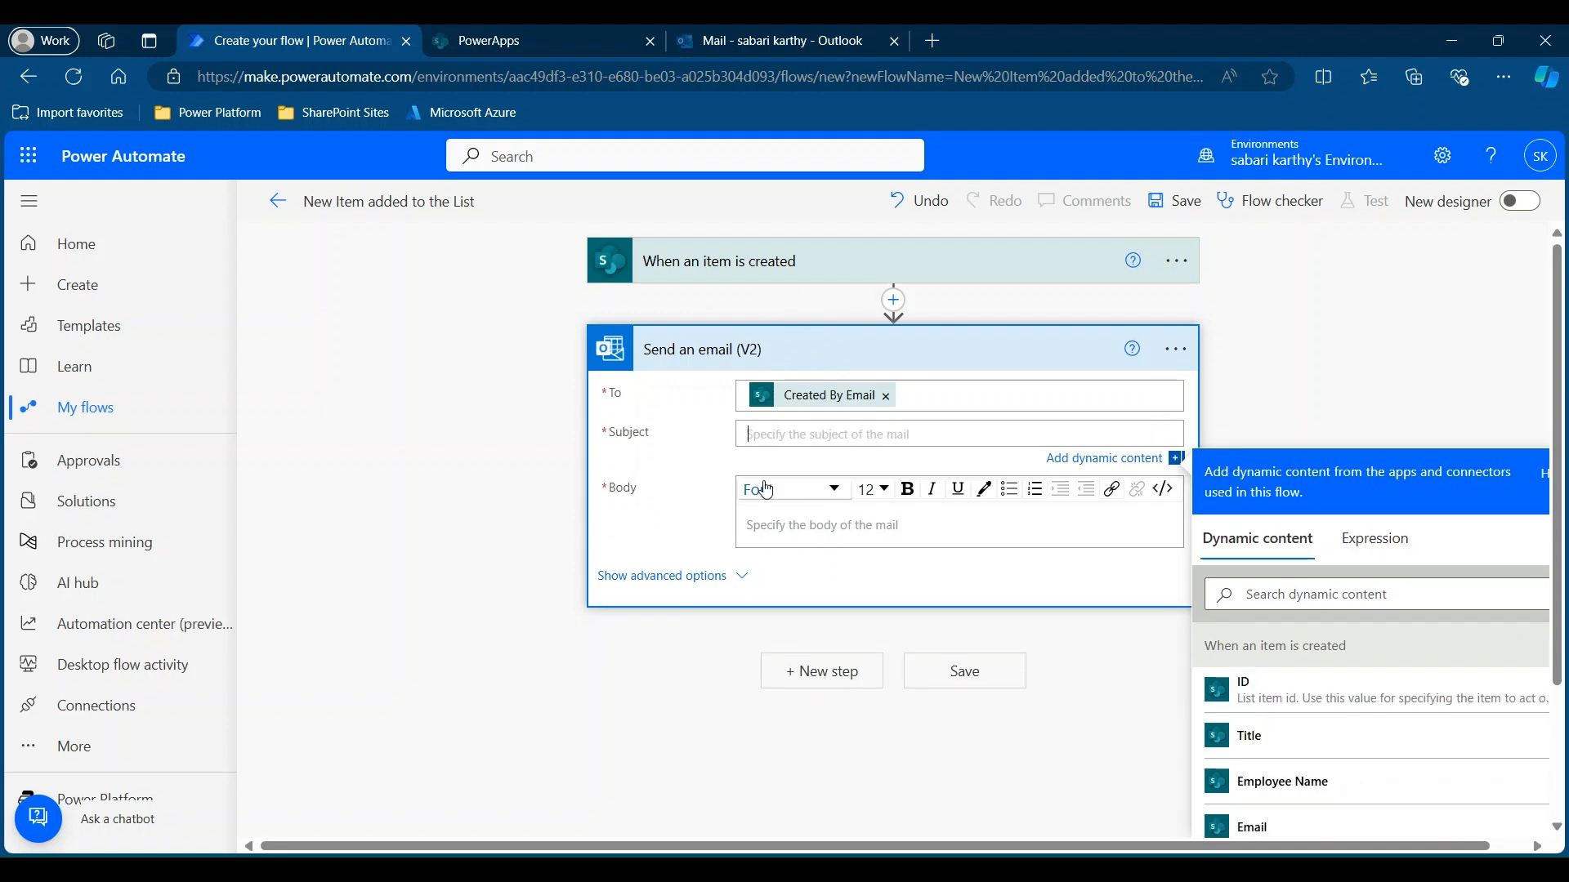
{"action": "type", "text": "New Employee Added"}
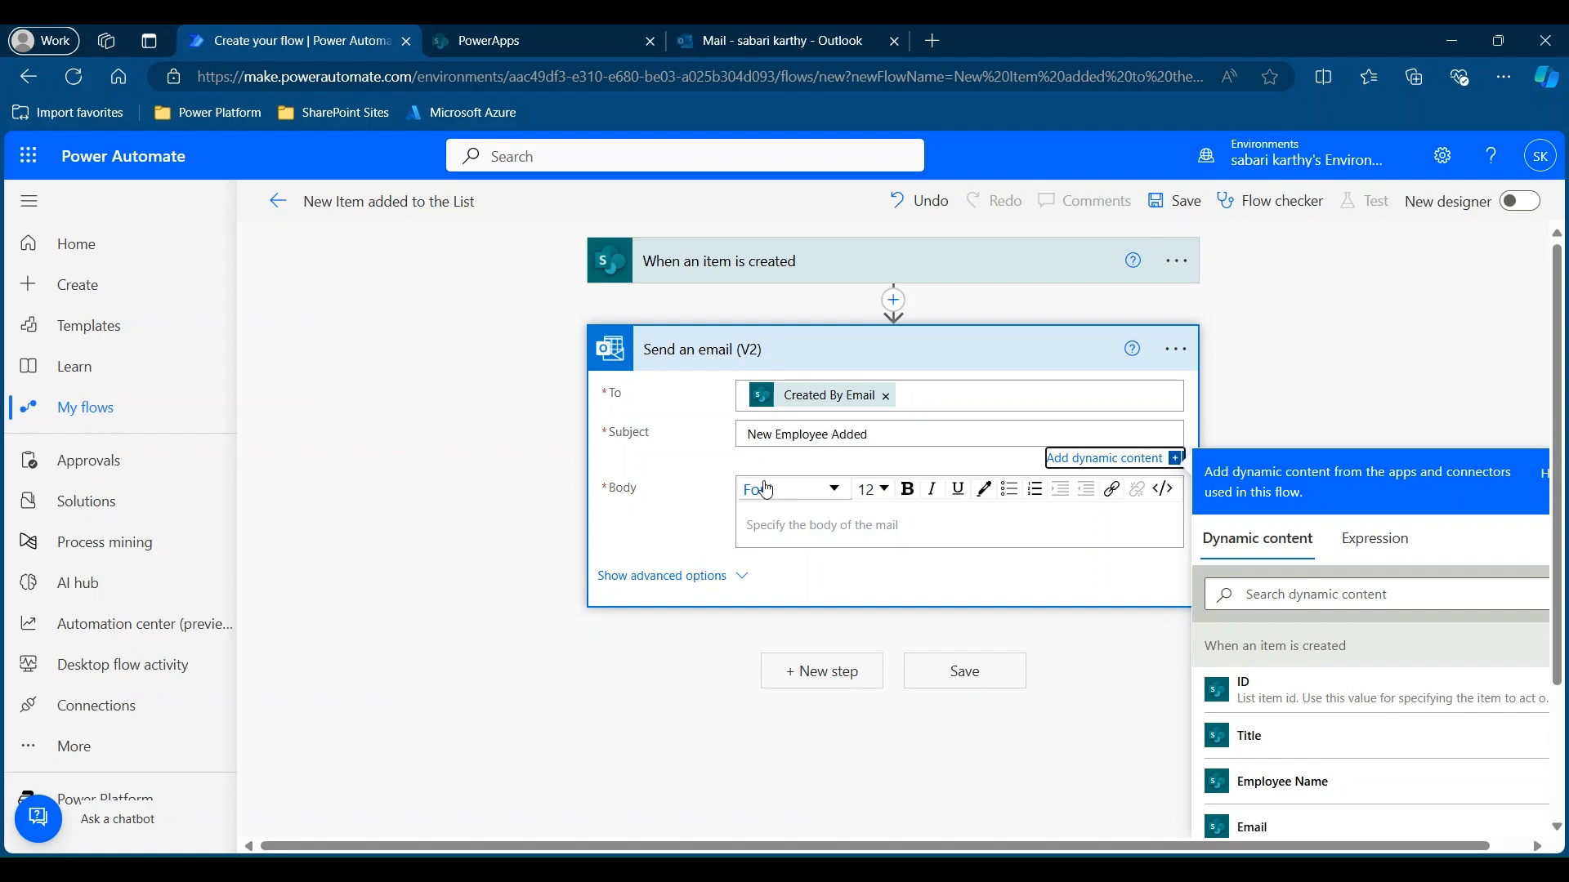
Write the body 'Dear User,' followed by 'New Employee Added Successfully'.
{"action": "left_click", "coordinate": [771, 515]}
{"action": "type", "text": "Dear U"}
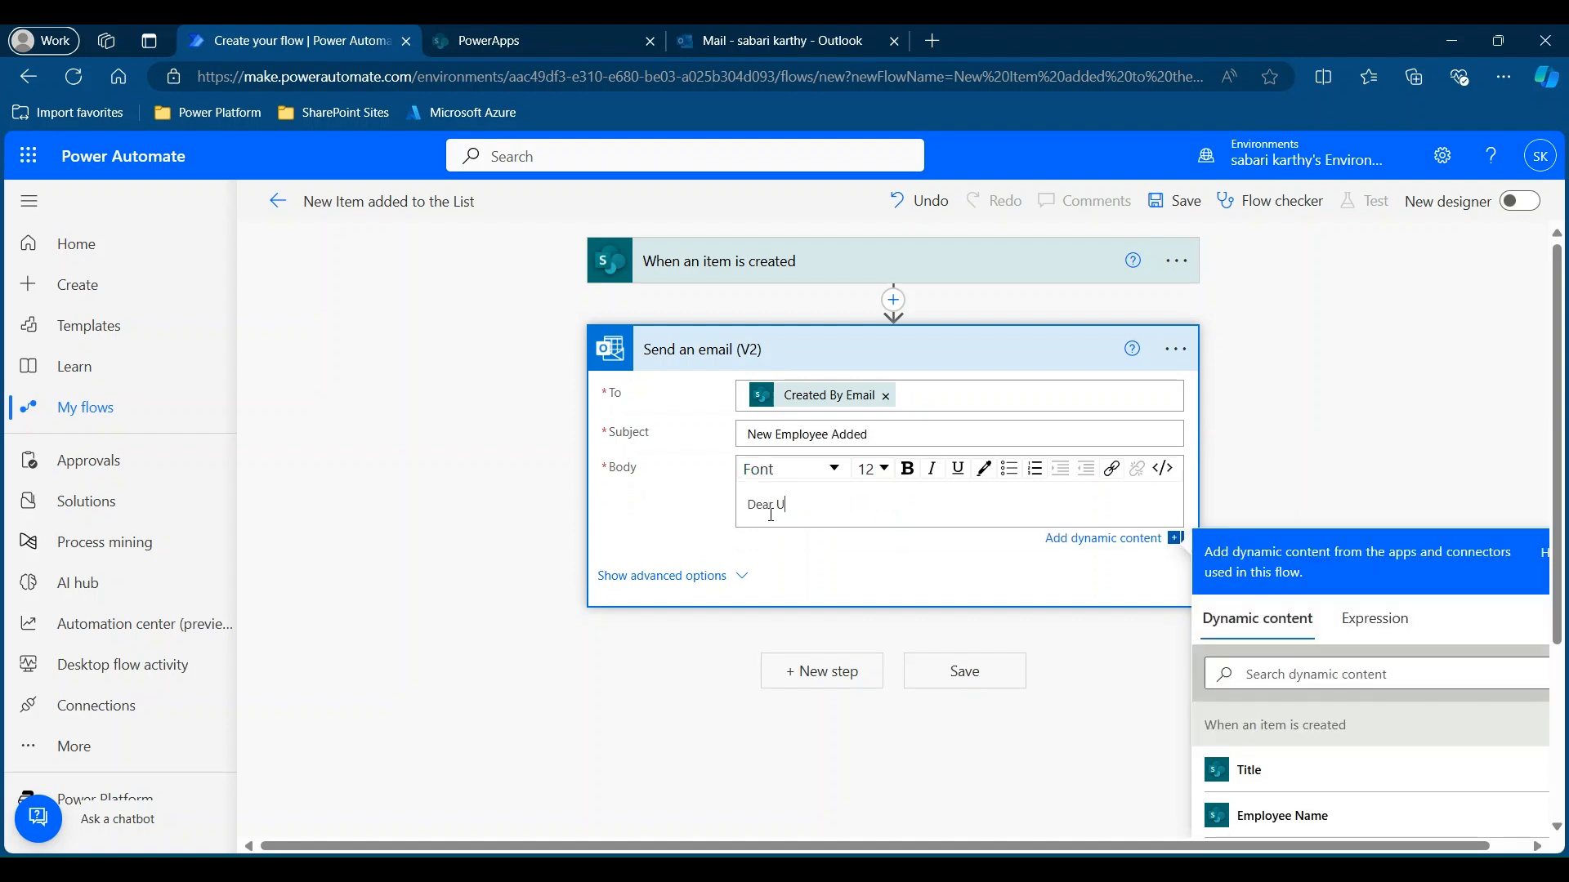
{"action": "type", "text": "ser,"}
{"action": "key", "text": "Return"}
{"action": "key", "text": "Return"}
{"action": "type", "text": "New Employee Adde"}
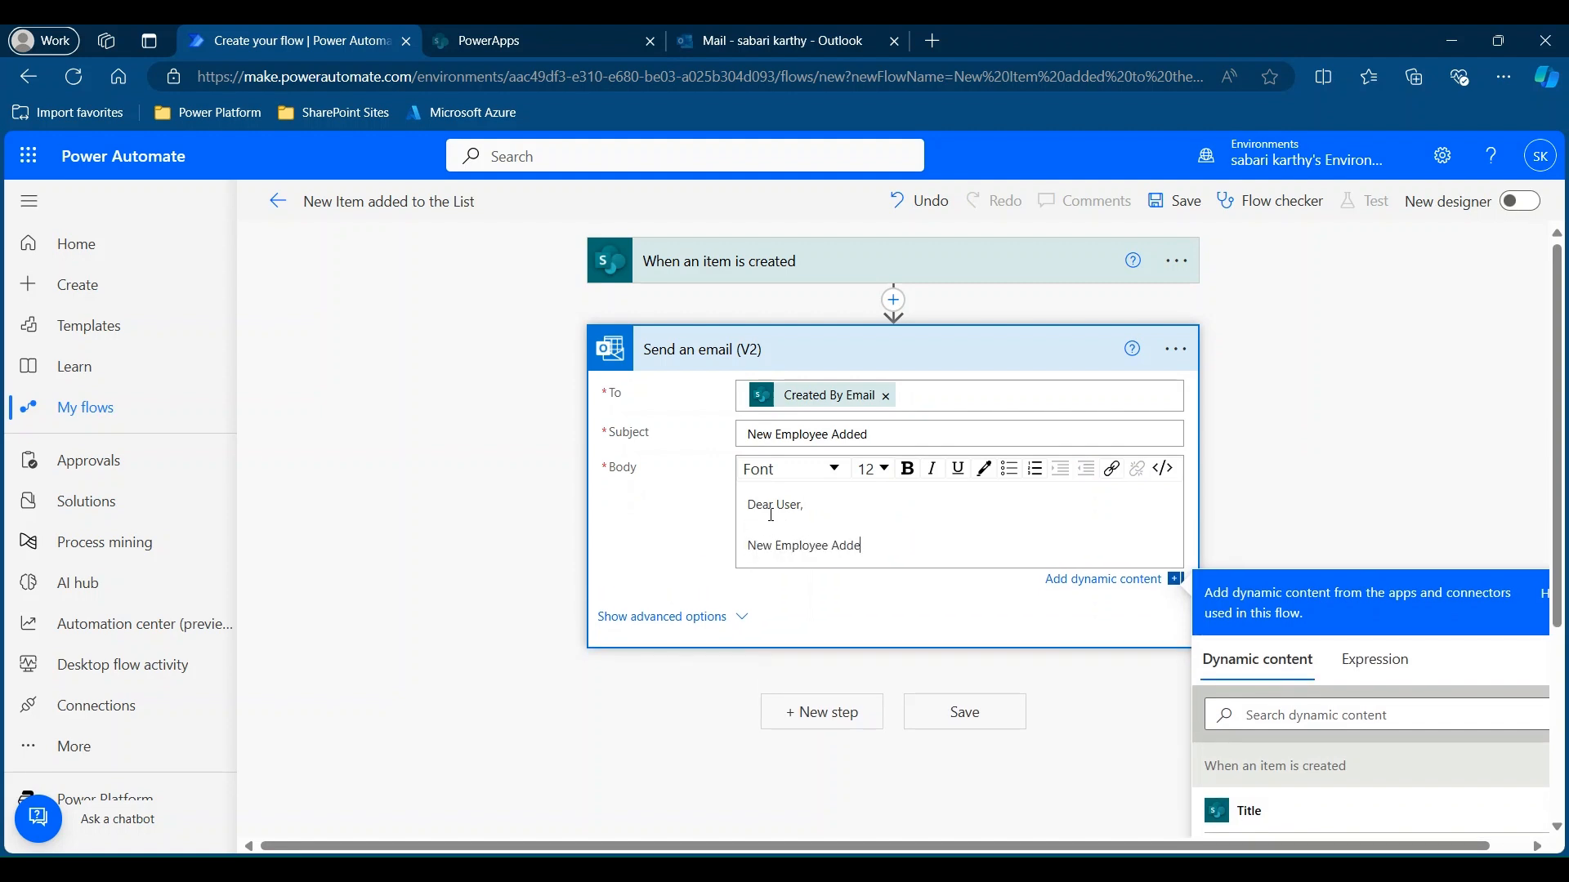
{"action": "type", "text": "d Successfully"}
{"action": "key", "text": "Return"}
{"action": "scroll", "coordinate": [1348, 458], "scroll_direction": "down", "scroll_amount": 4}
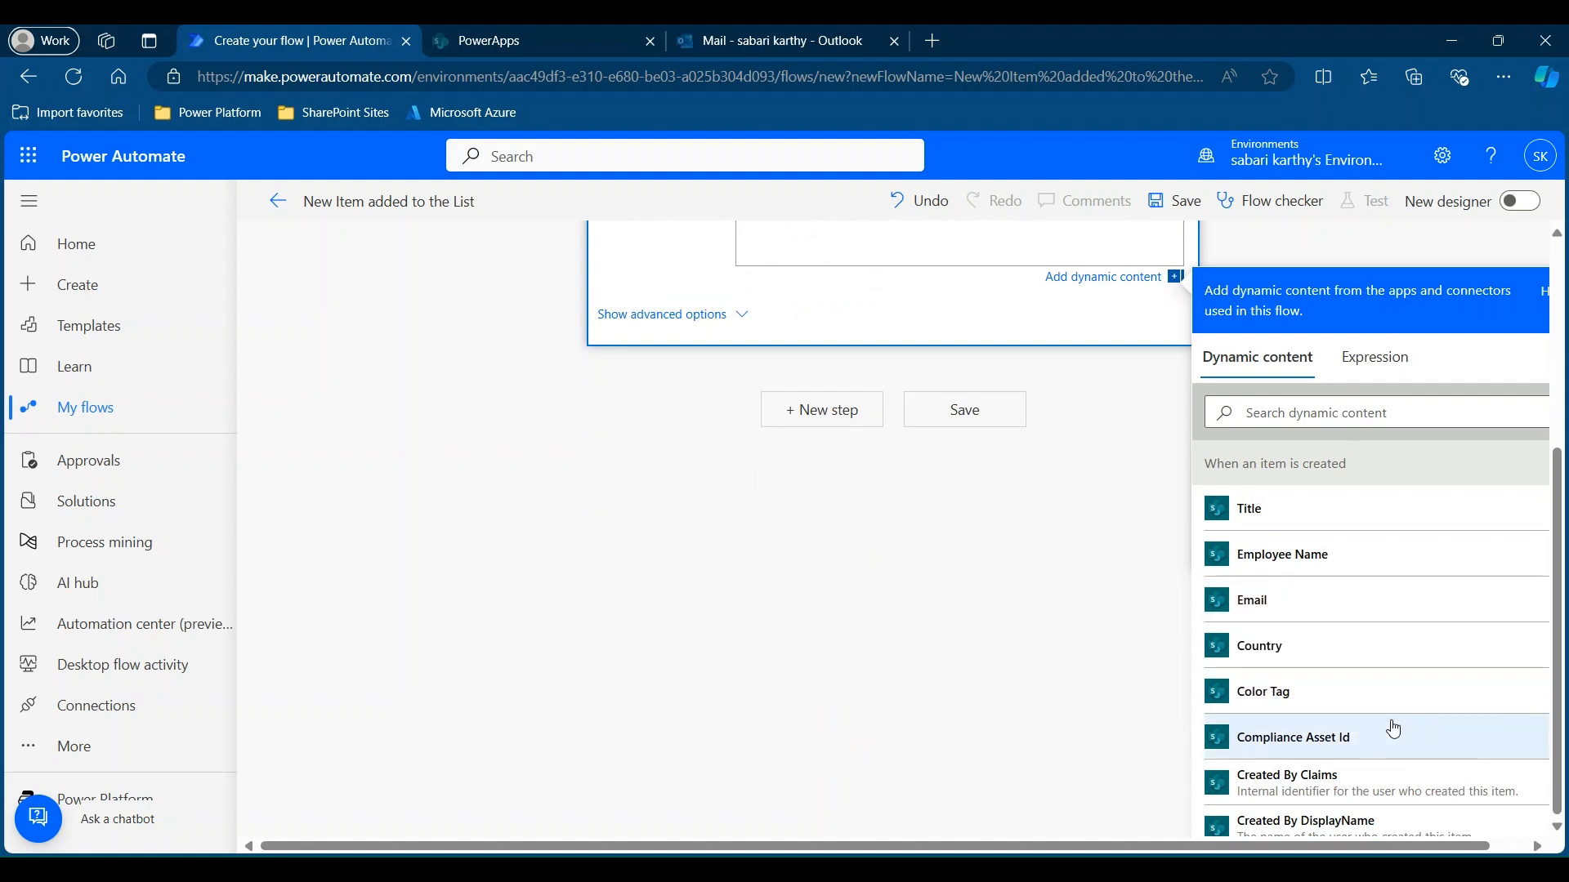
{"action": "scroll", "coordinate": [892, 445], "scroll_direction": "up", "scroll_amount": 1}
{"action": "scroll", "coordinate": [891, 446], "scroll_direction": "up", "scroll_amount": 3}
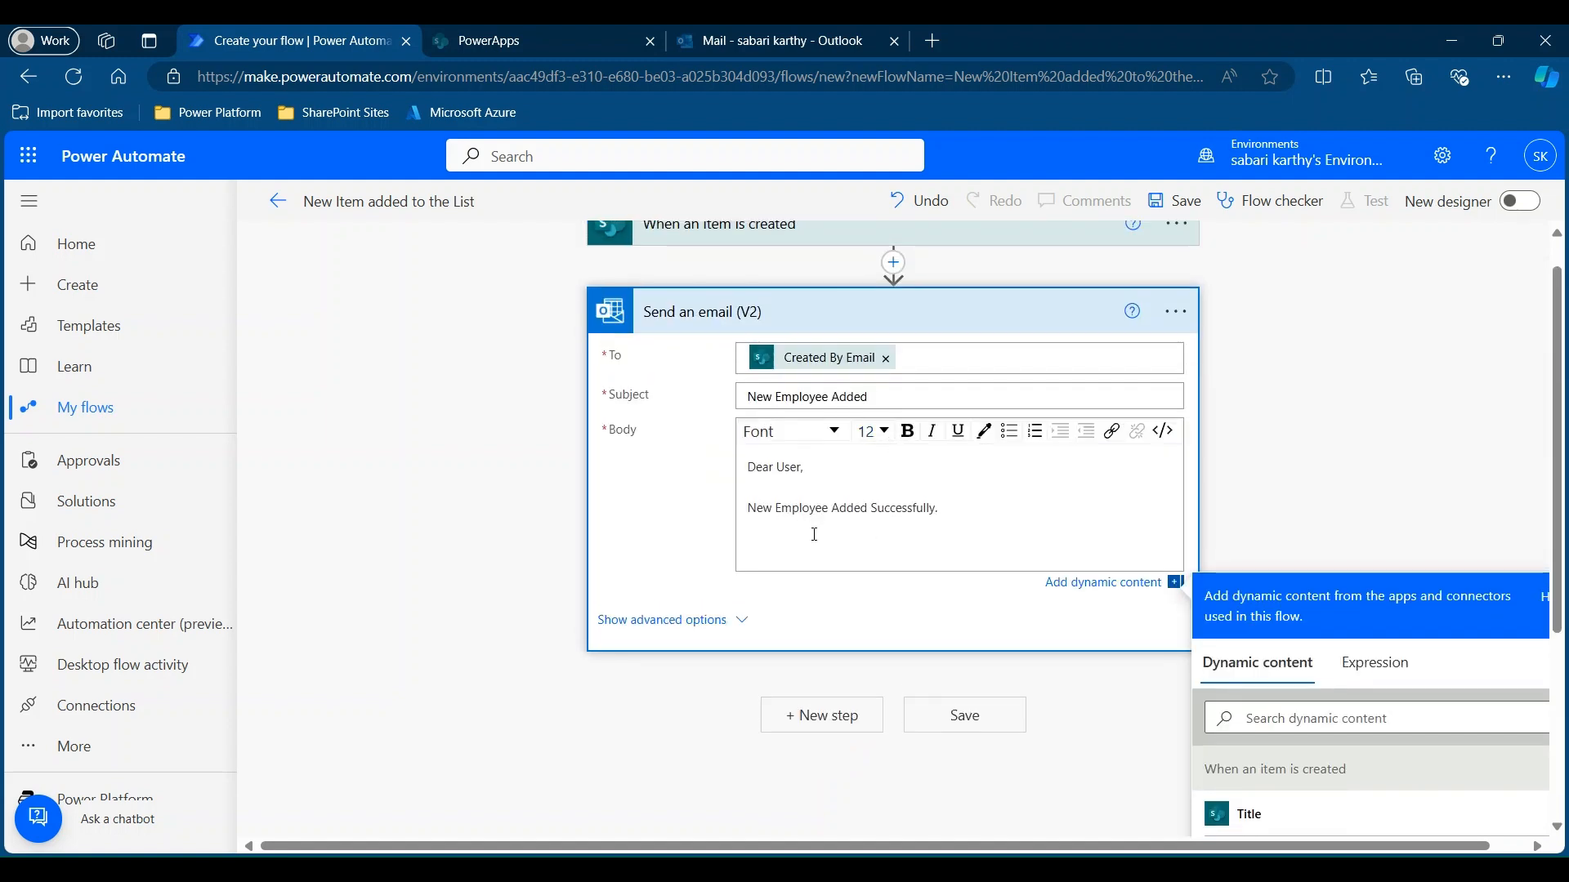
Add 'Name' and 'Country' lines with the Employee Name and Country dynamic values.
{"action": "type", "text": "Name"}
{"action": "scroll", "coordinate": [1303, 588], "scroll_direction": "down", "scroll_amount": 4}
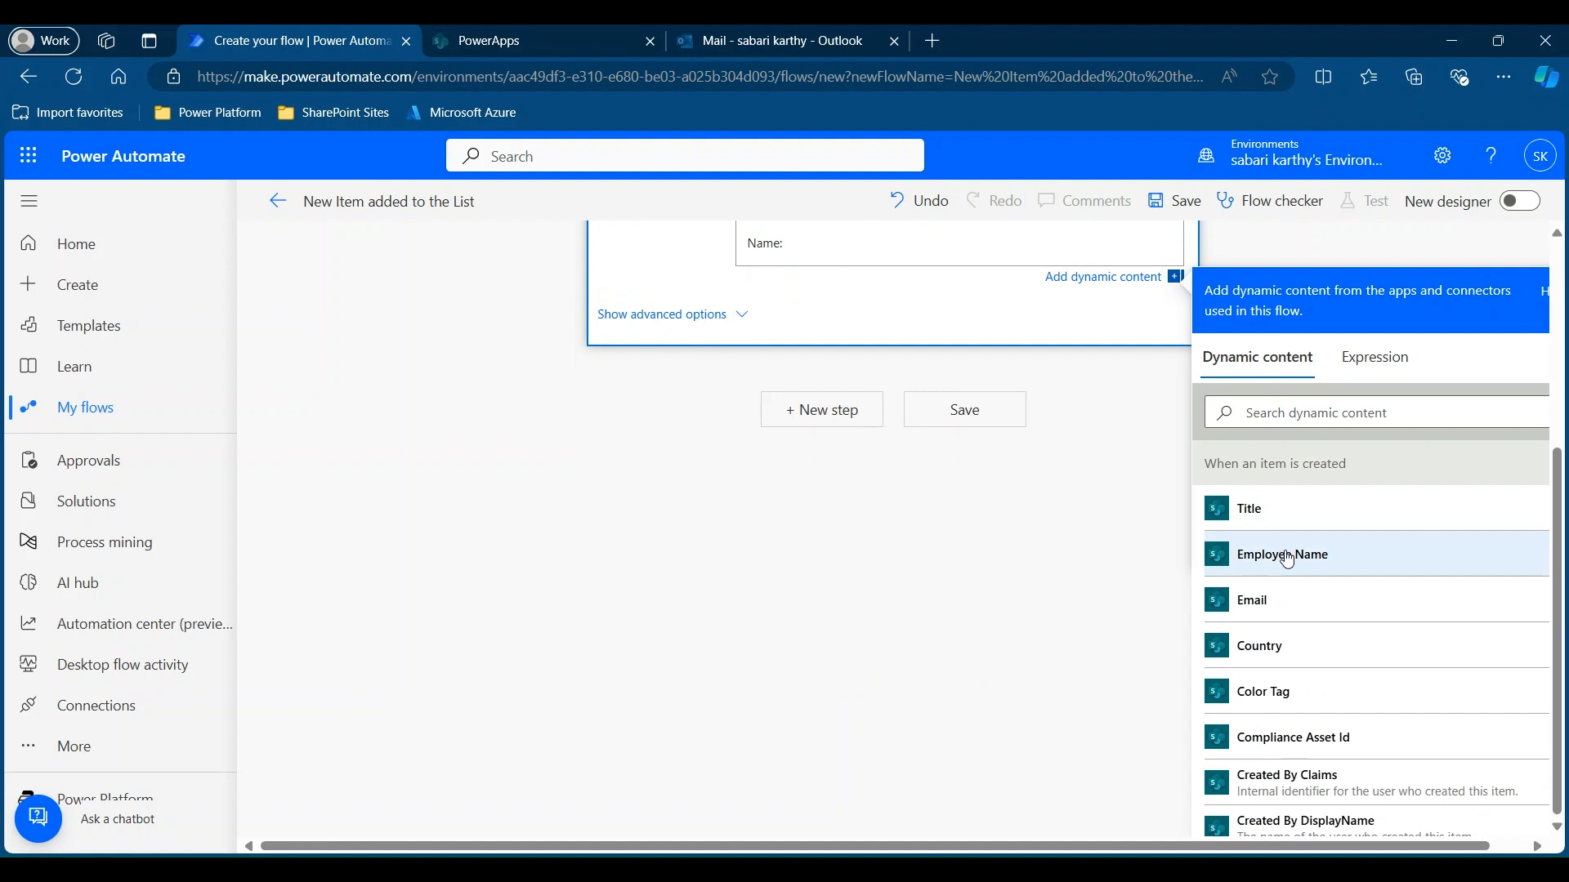
{"action": "left_click", "coordinate": [1287, 555]}
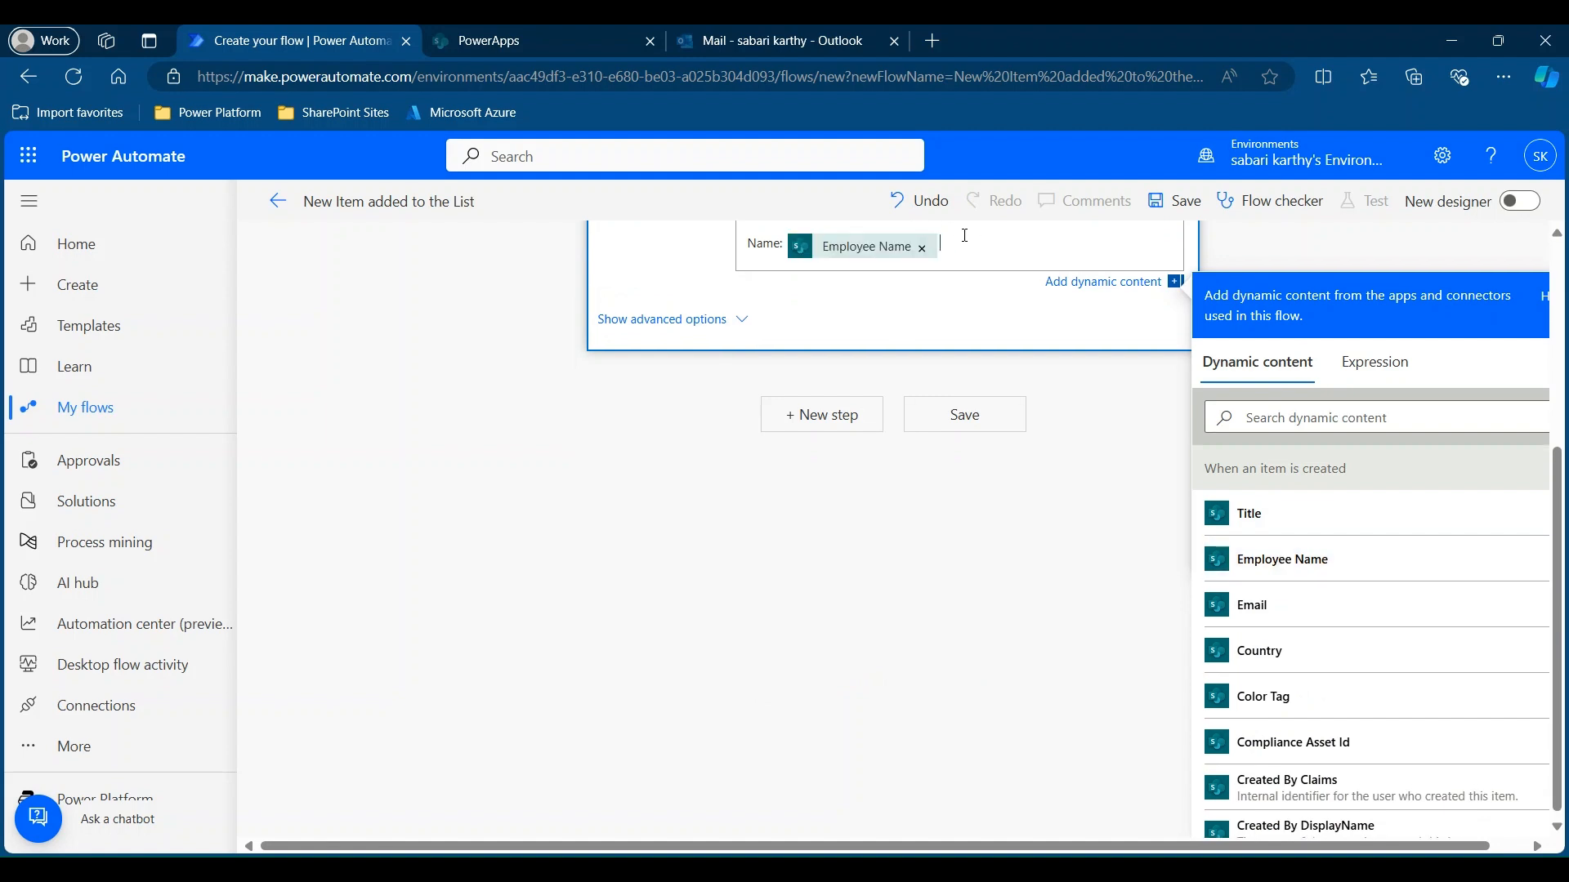
{"action": "key", "text": "Return"}
{"action": "type", "text": "Country:"}
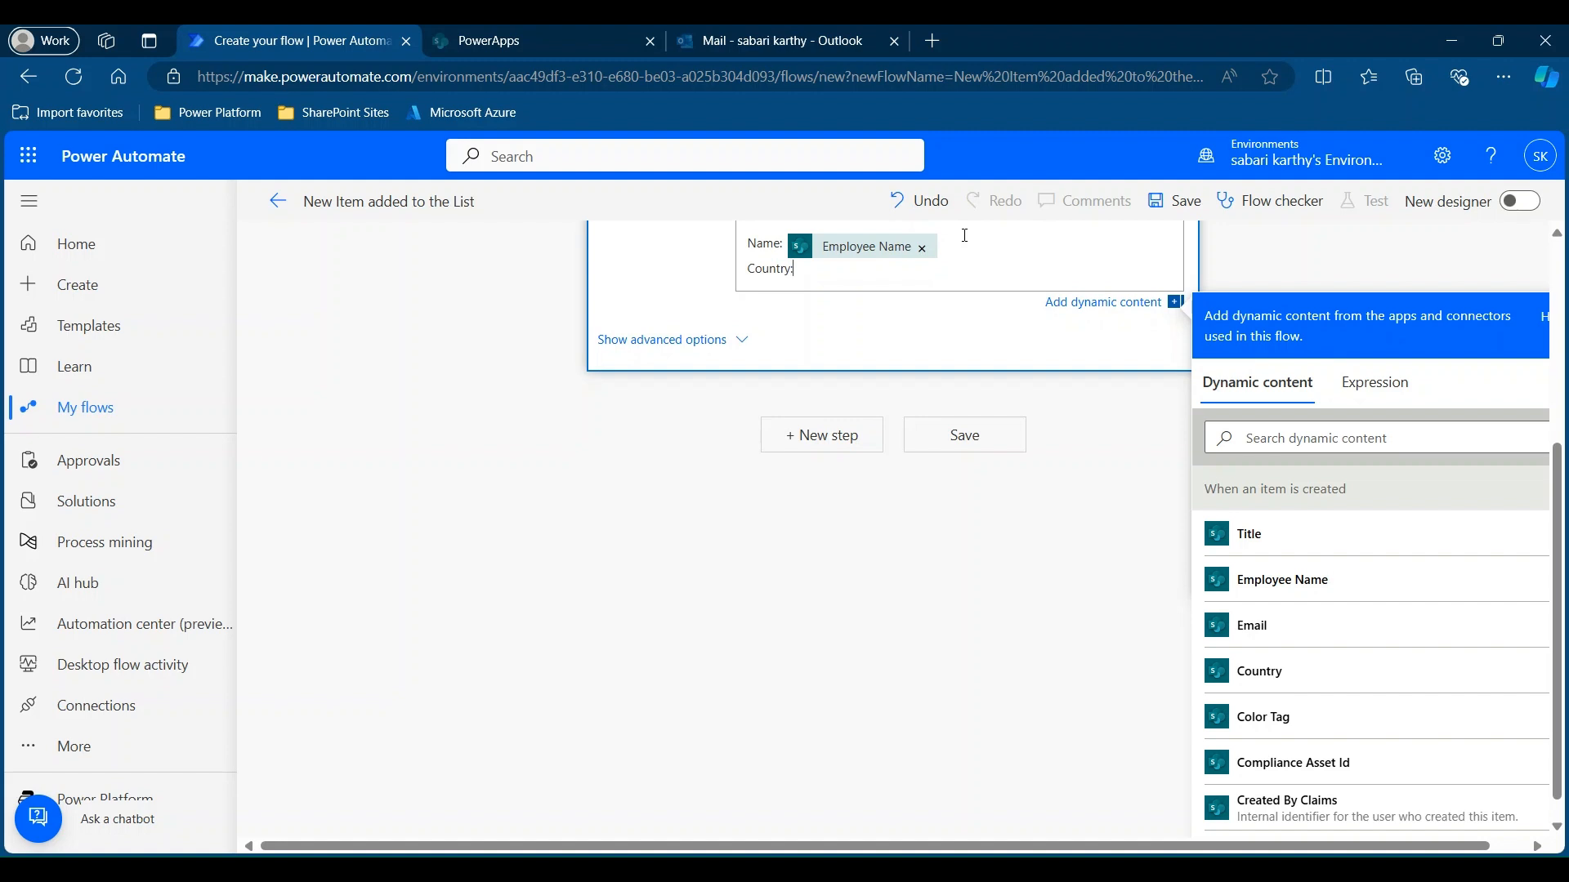
{"action": "left_click", "coordinate": [1299, 672]}
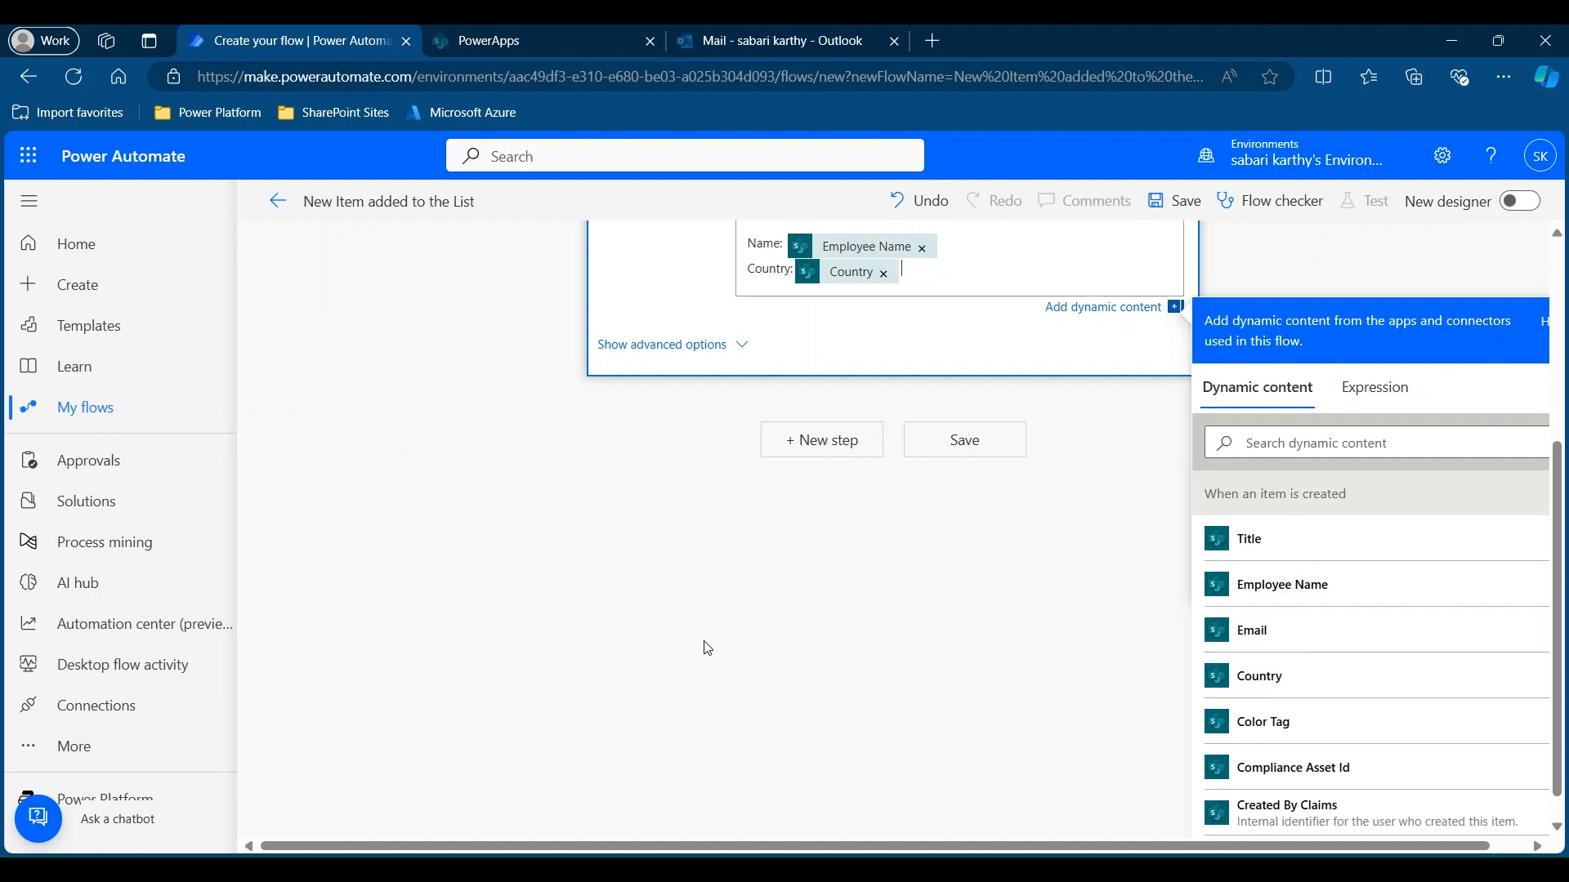
{"action": "left_click", "coordinate": [574, 39]}
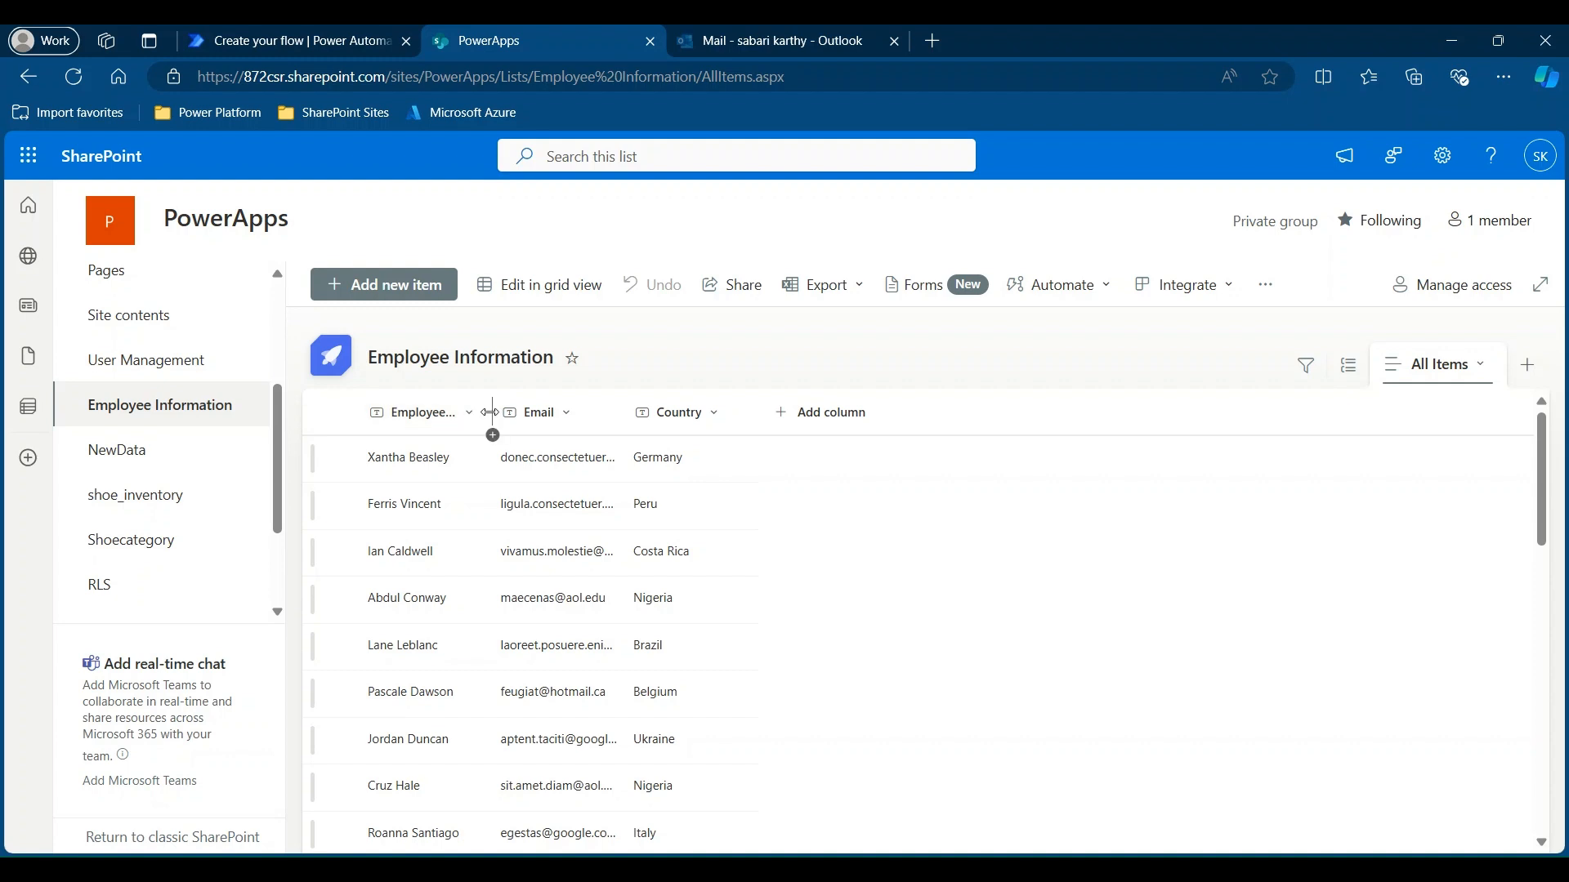
Widen the Employee Name column header in the SharePoint Employee Information list.
{"action": "left_click_drag", "start_coordinate": [490, 412], "coordinate": [538, 412]}
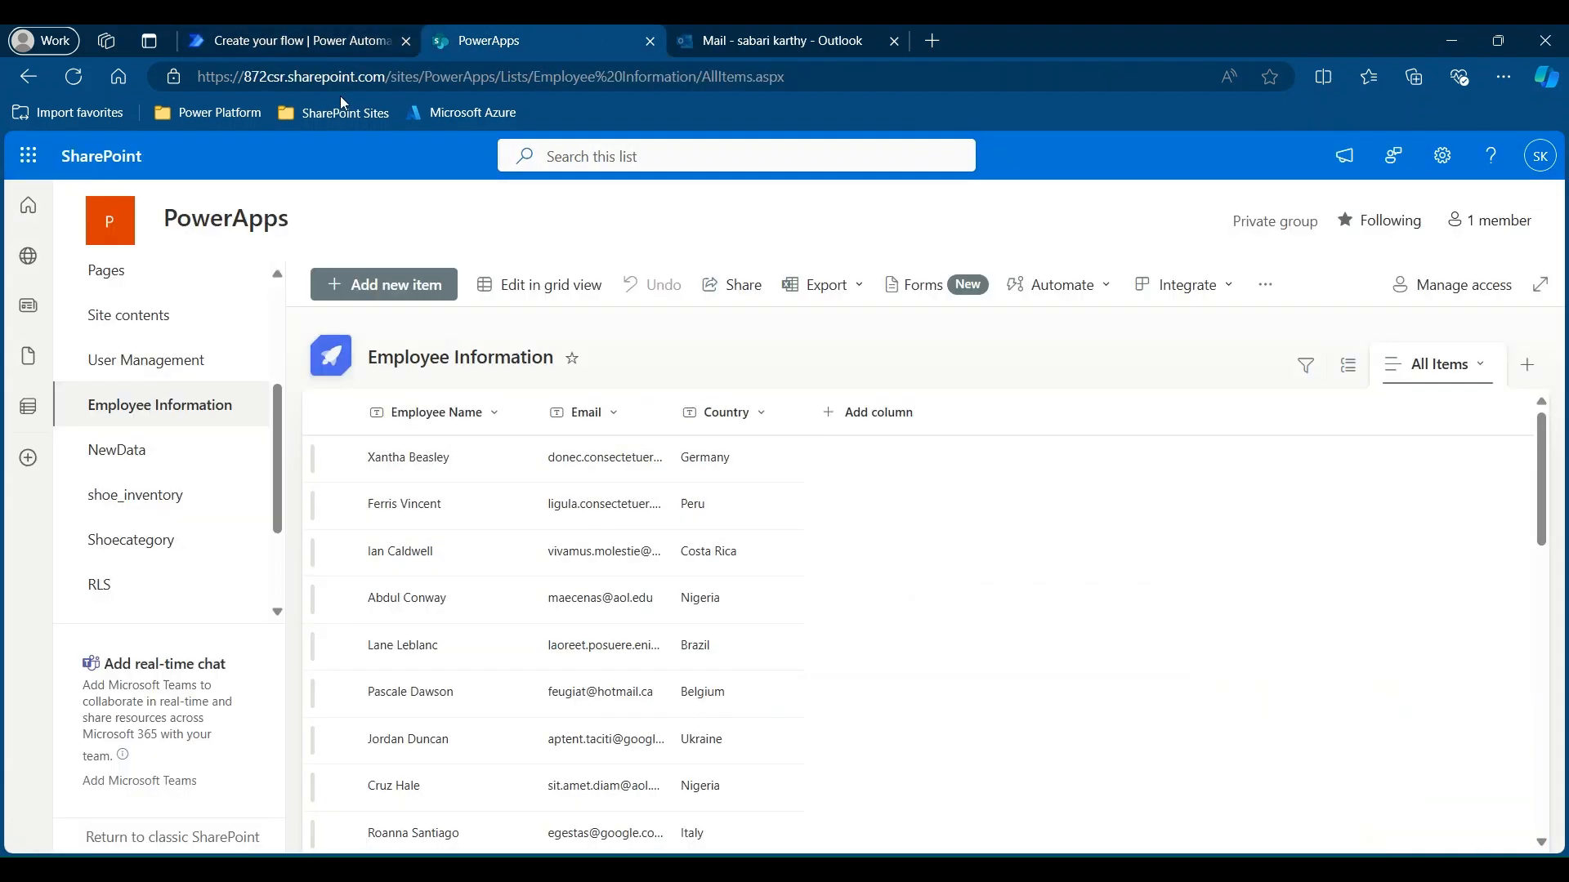
{"action": "left_click", "coordinate": [282, 39]}
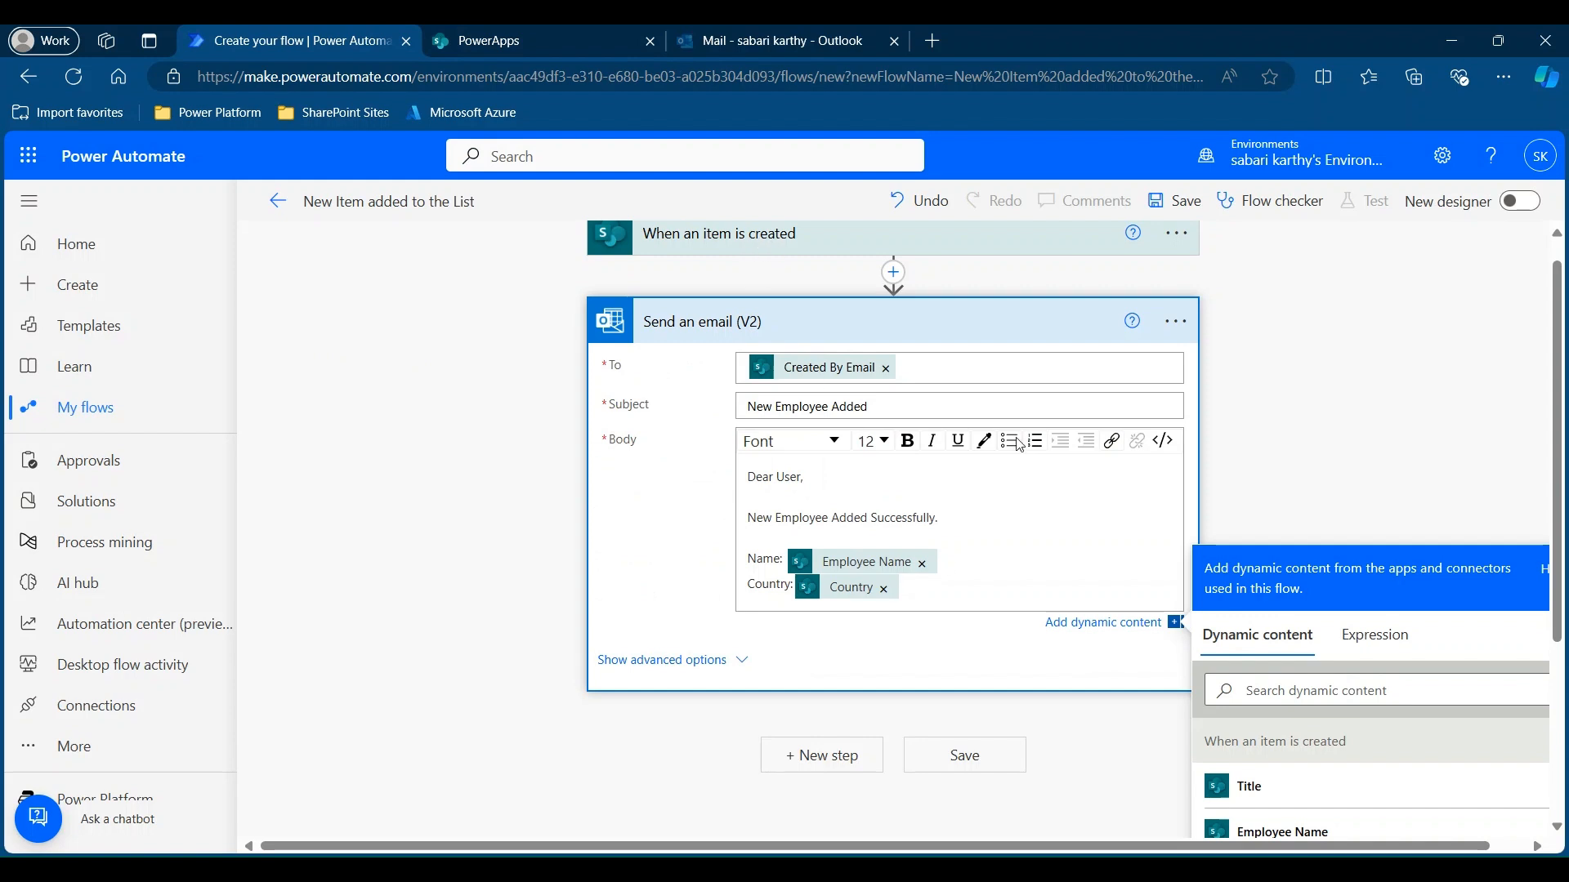
Save the 'New Item added to the List' flow and go back to its details page.
{"action": "scroll", "coordinate": [1000, 541], "scroll_direction": "down", "scroll_amount": 3}
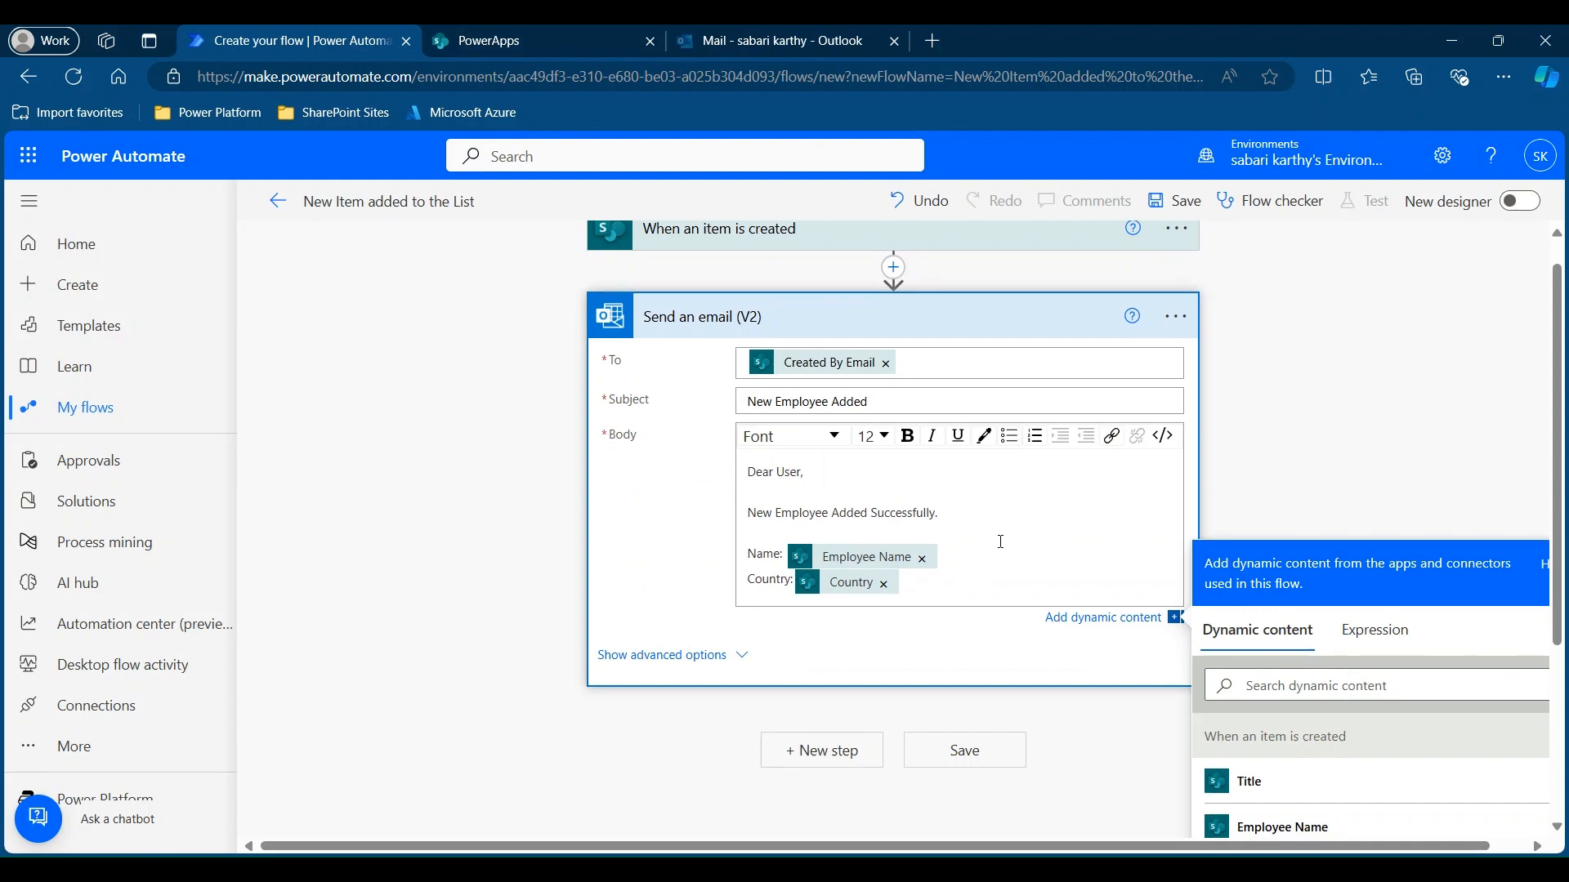
{"action": "scroll", "coordinate": [1003, 547], "scroll_direction": "up", "scroll_amount": 1}
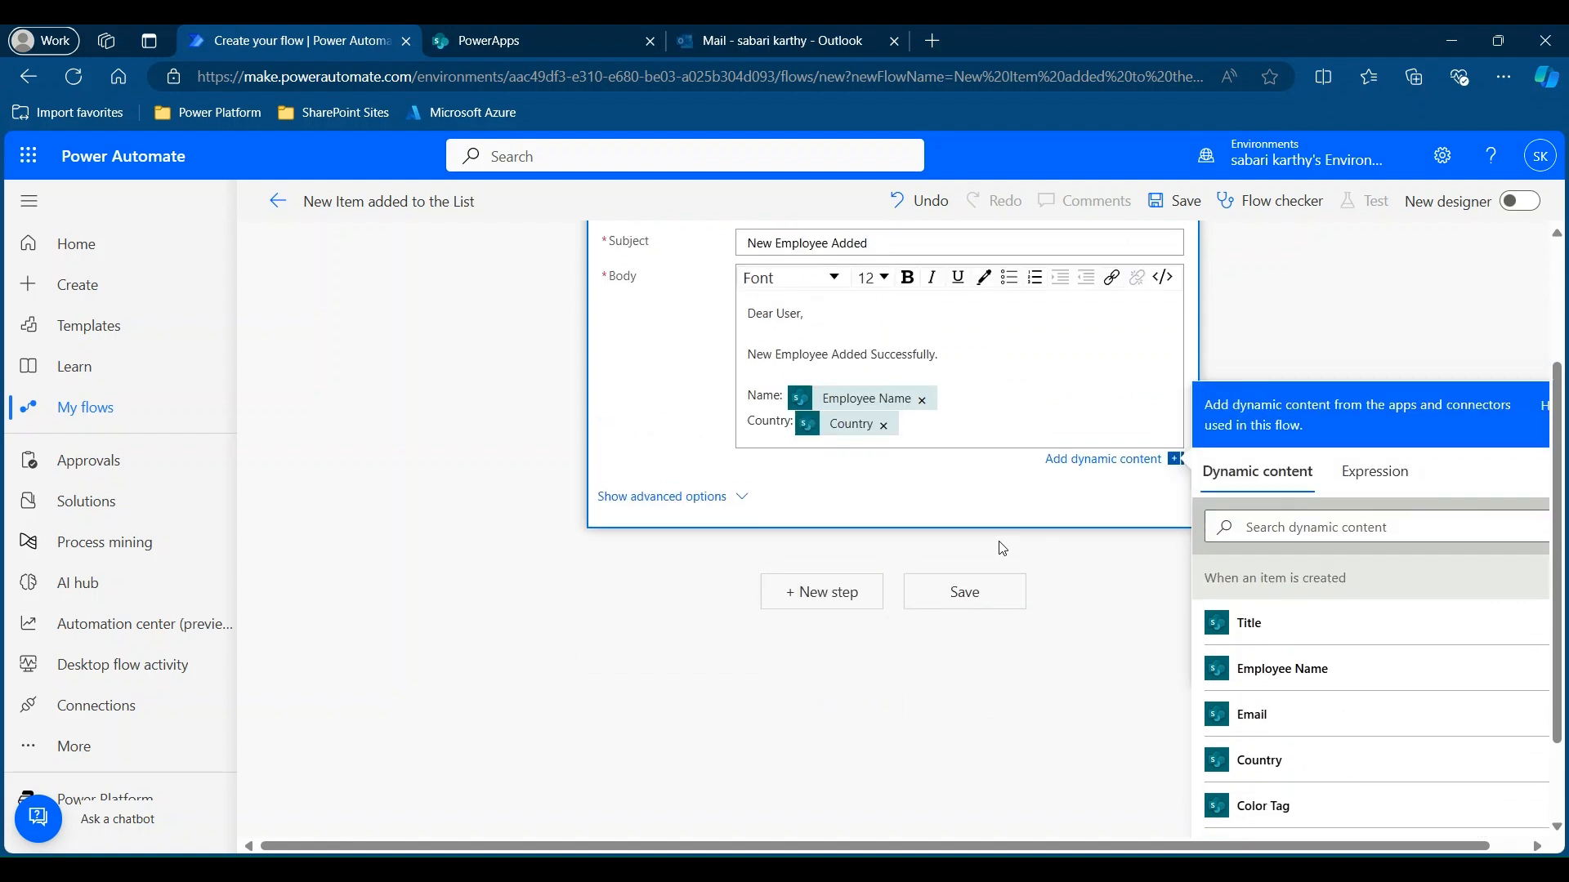
{"action": "left_click", "coordinate": [964, 603]}
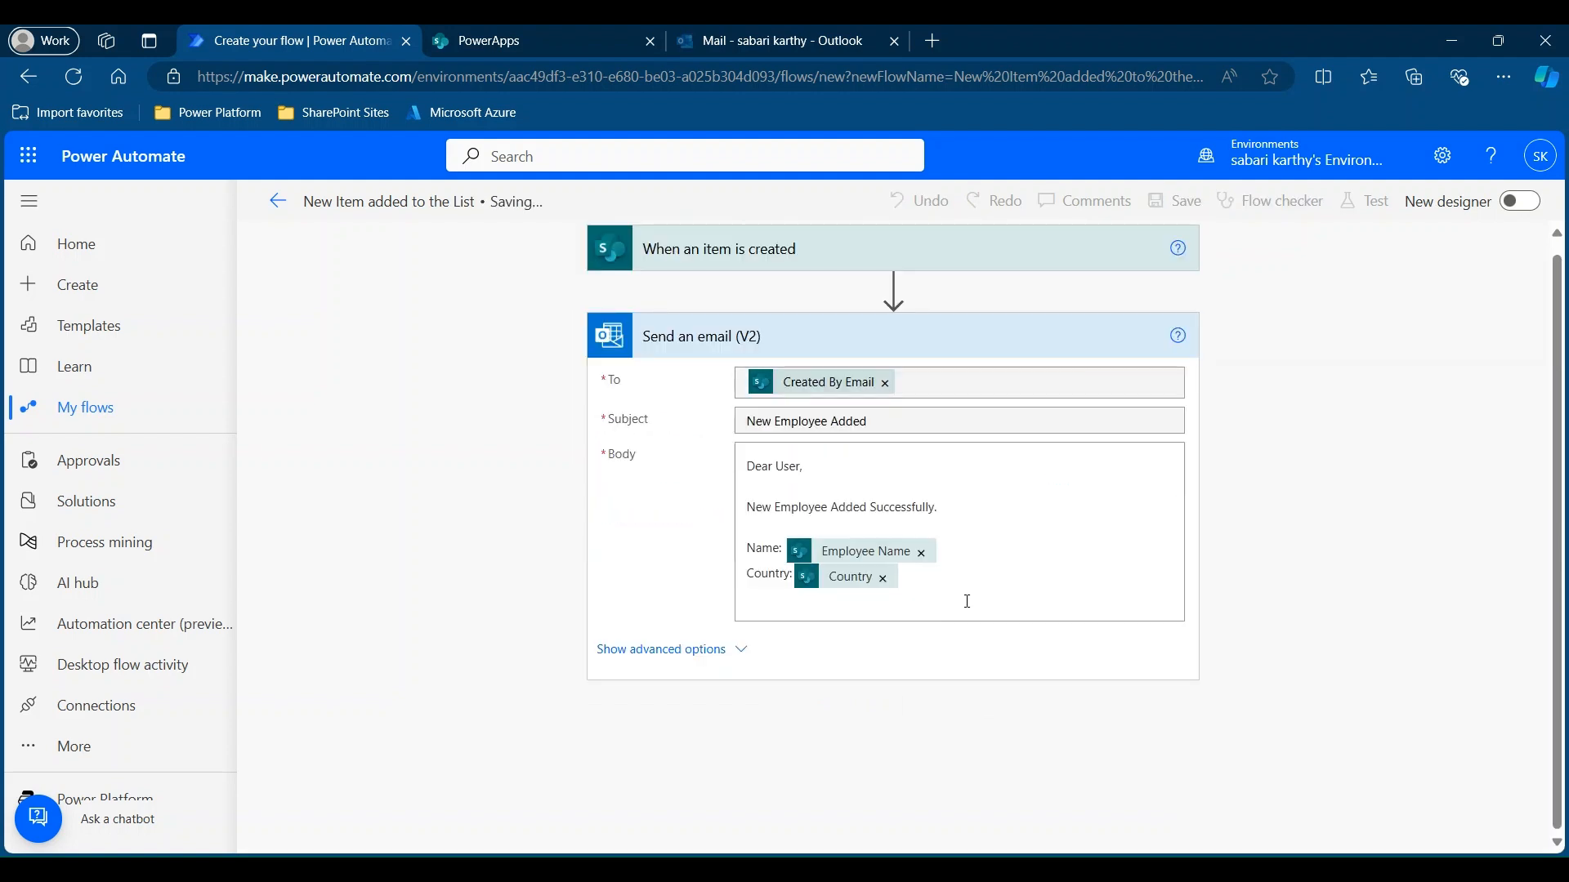
{"action": "left_click", "coordinate": [277, 202]}
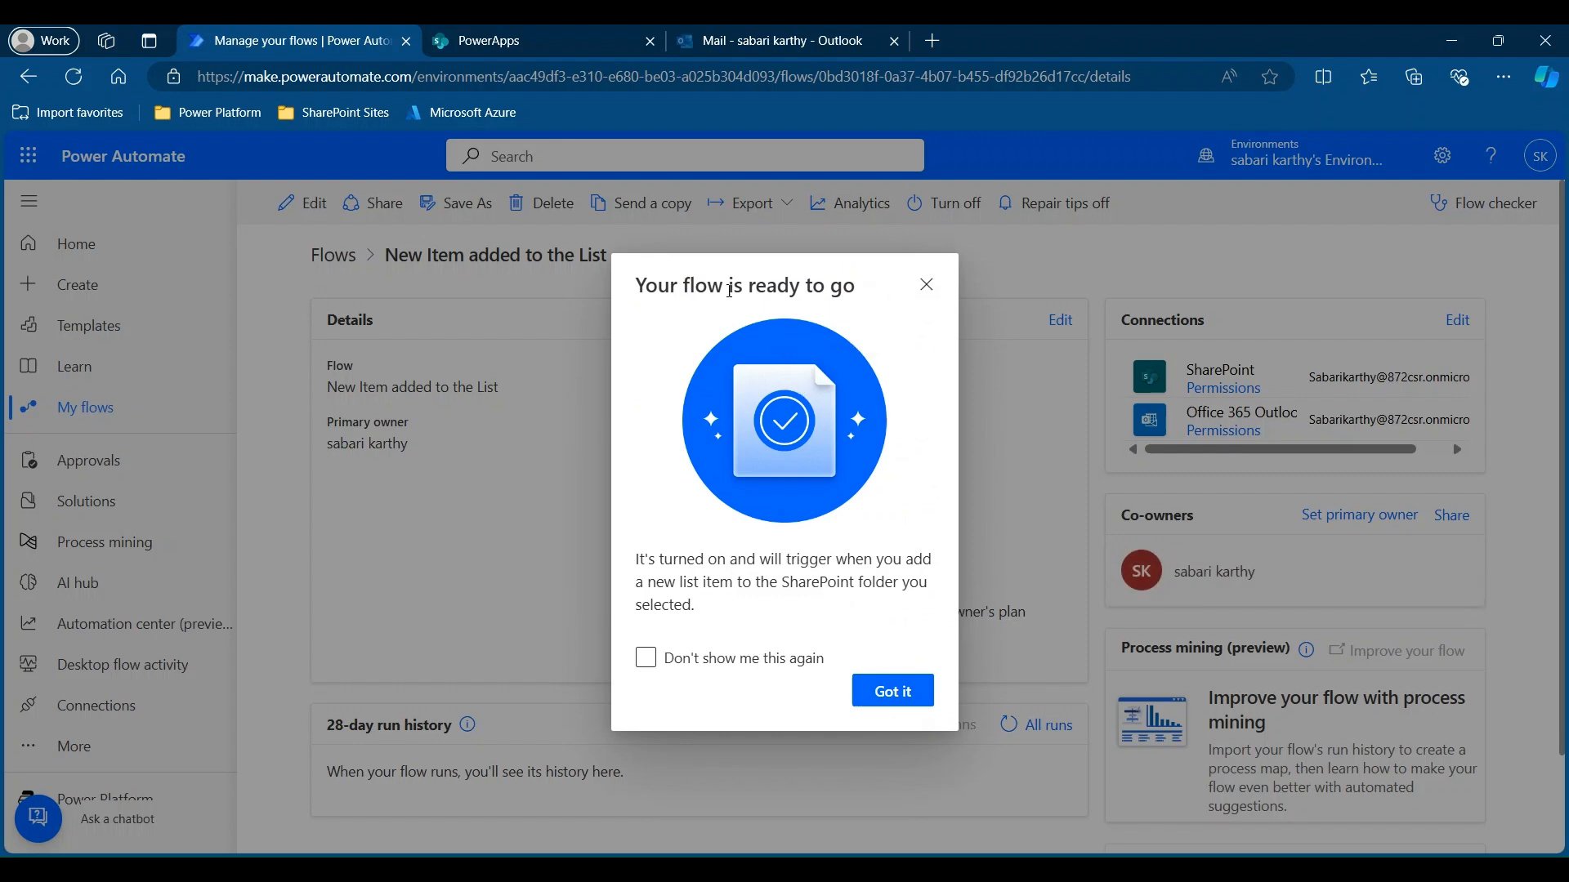
Dismiss the 'Your flow is ready to go' notice and review the flow's details.
{"action": "left_click", "coordinate": [925, 288]}
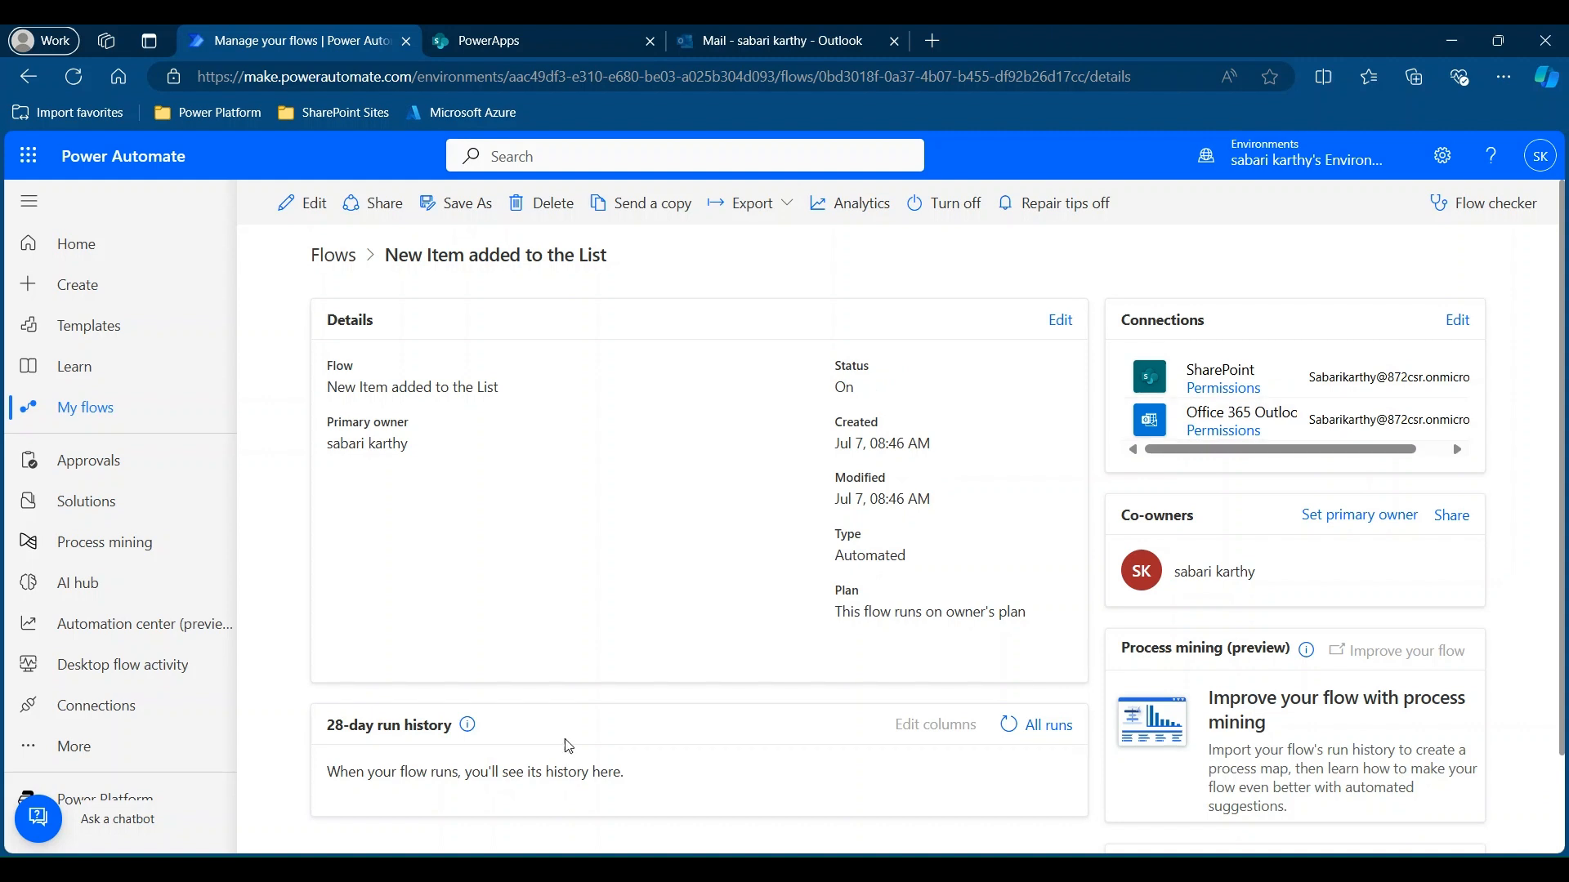
{"action": "scroll", "coordinate": [569, 745], "scroll_direction": "down", "scroll_amount": 2}
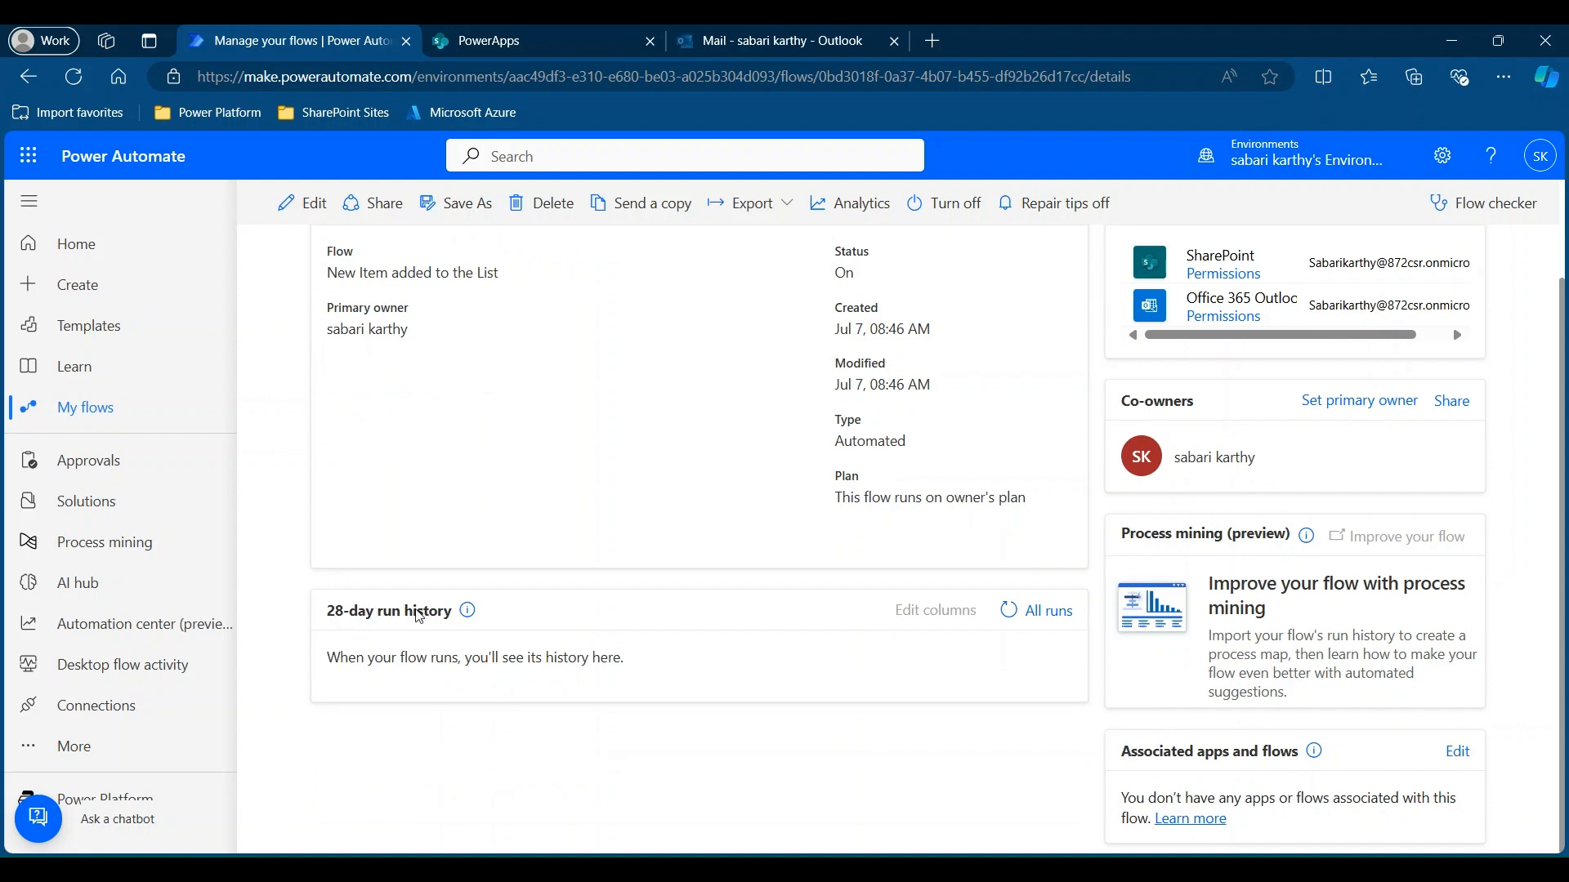
Add an Employee Information item with the employee's name, e-mail and country India.
{"action": "left_click", "coordinate": [582, 33]}
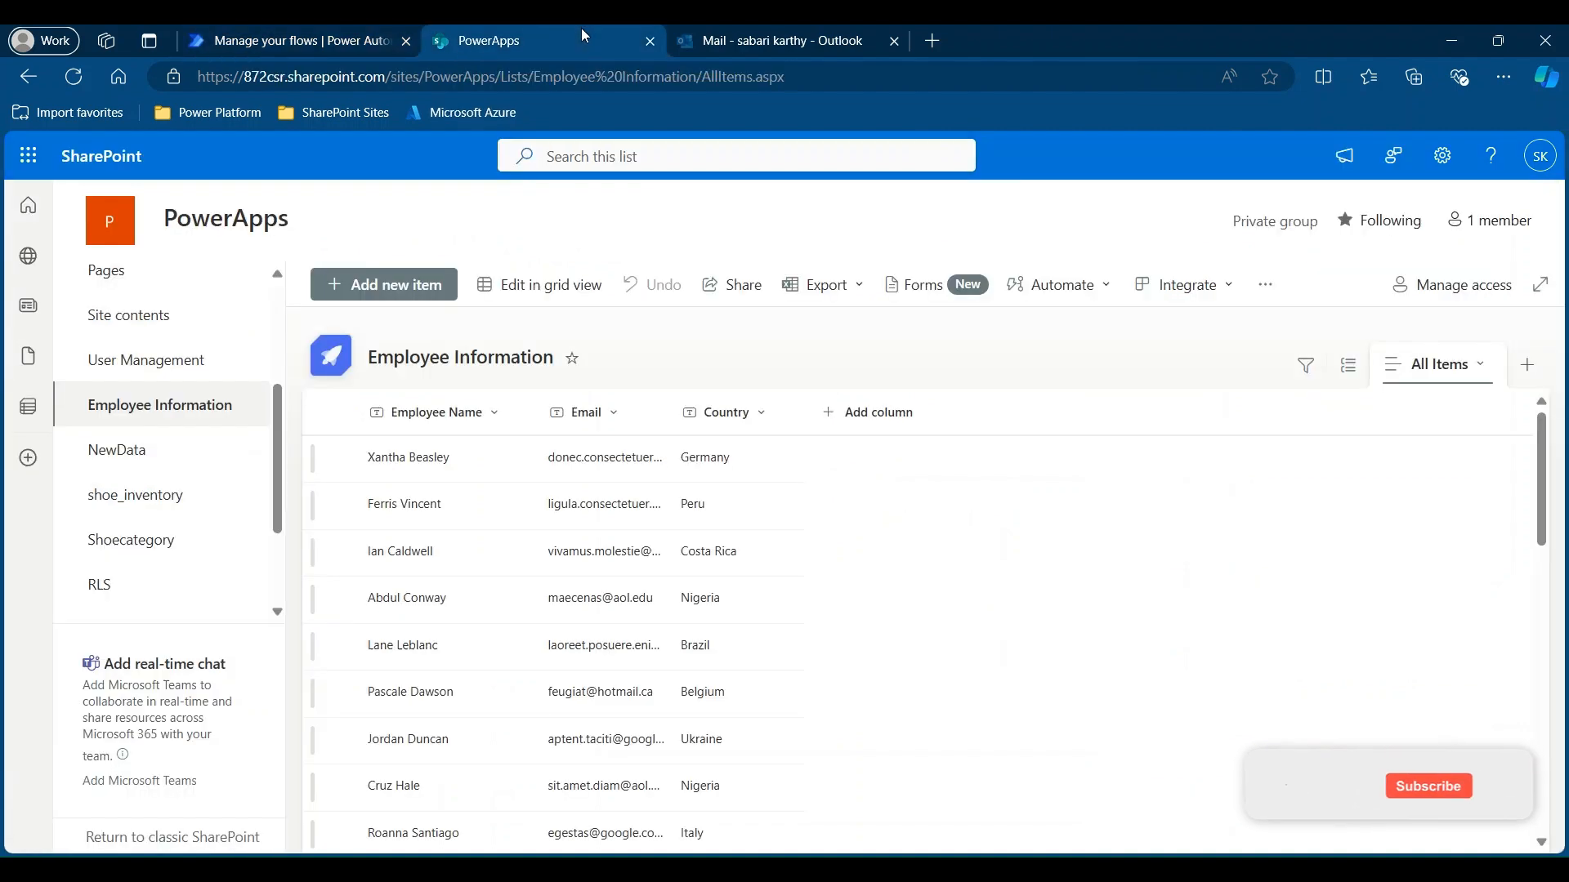
{"action": "left_click", "coordinate": [397, 286]}
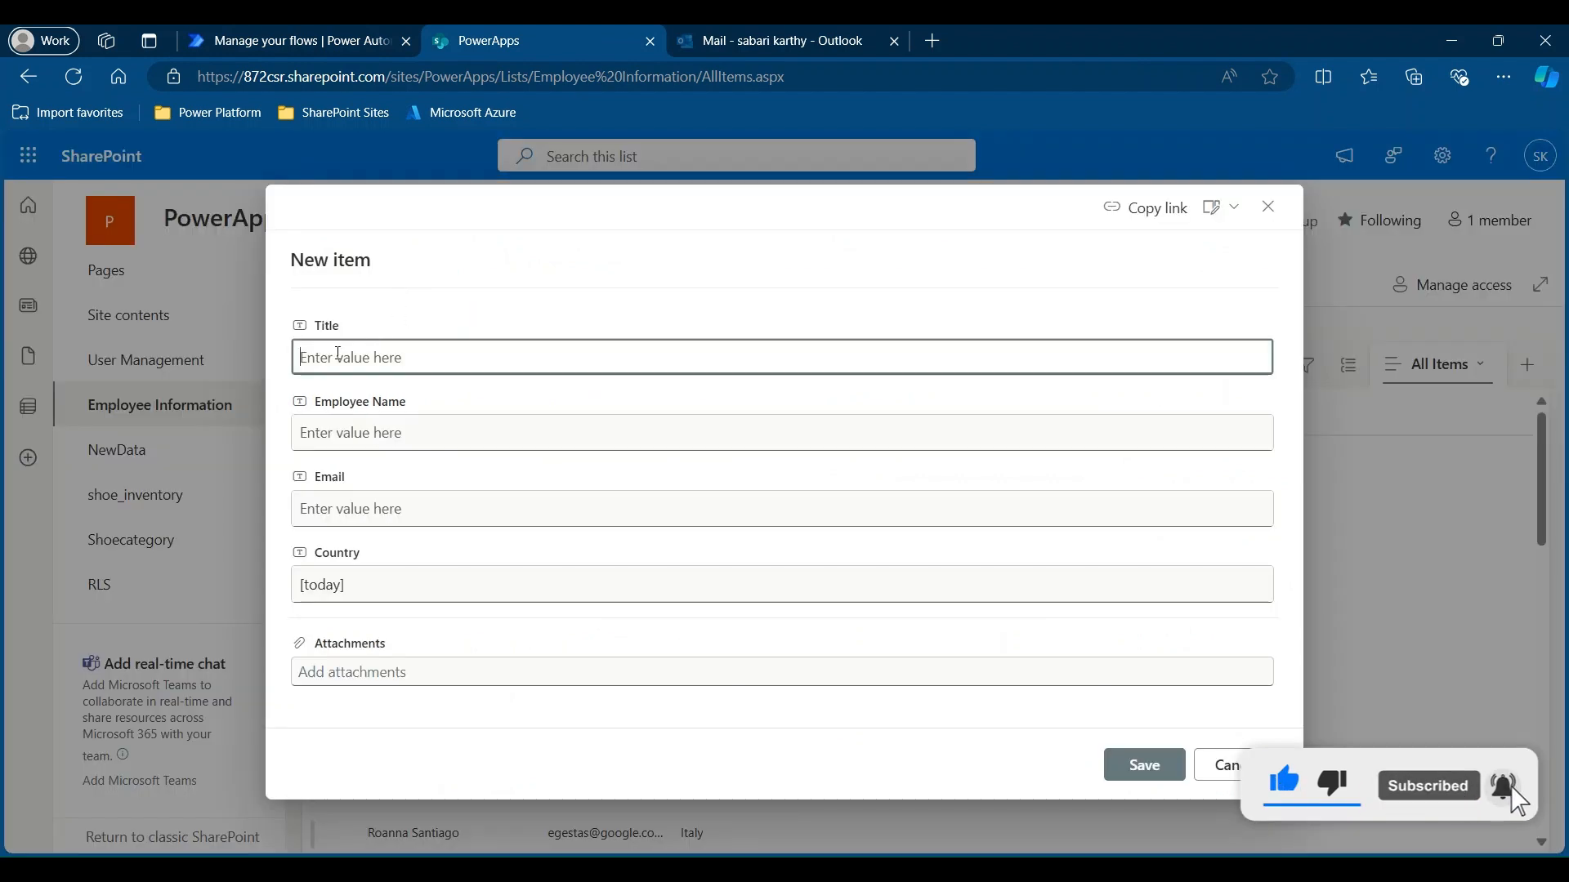
{"action": "left_click", "coordinate": [333, 431]}
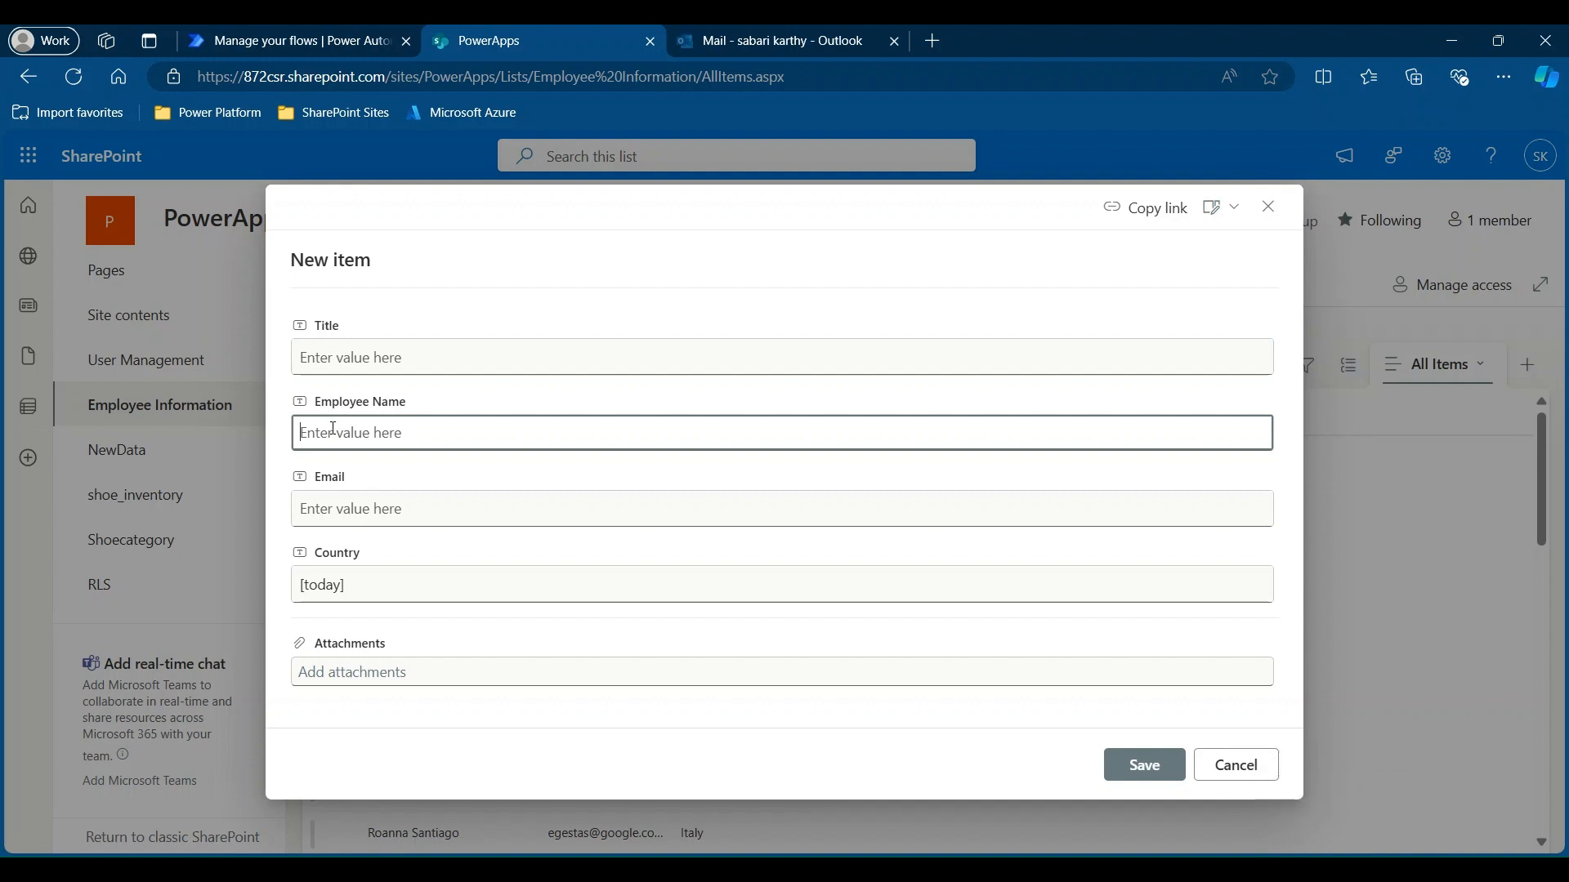
{"action": "type", "text": "Sabarikarthy"}
{"action": "key", "text": "Tab"}
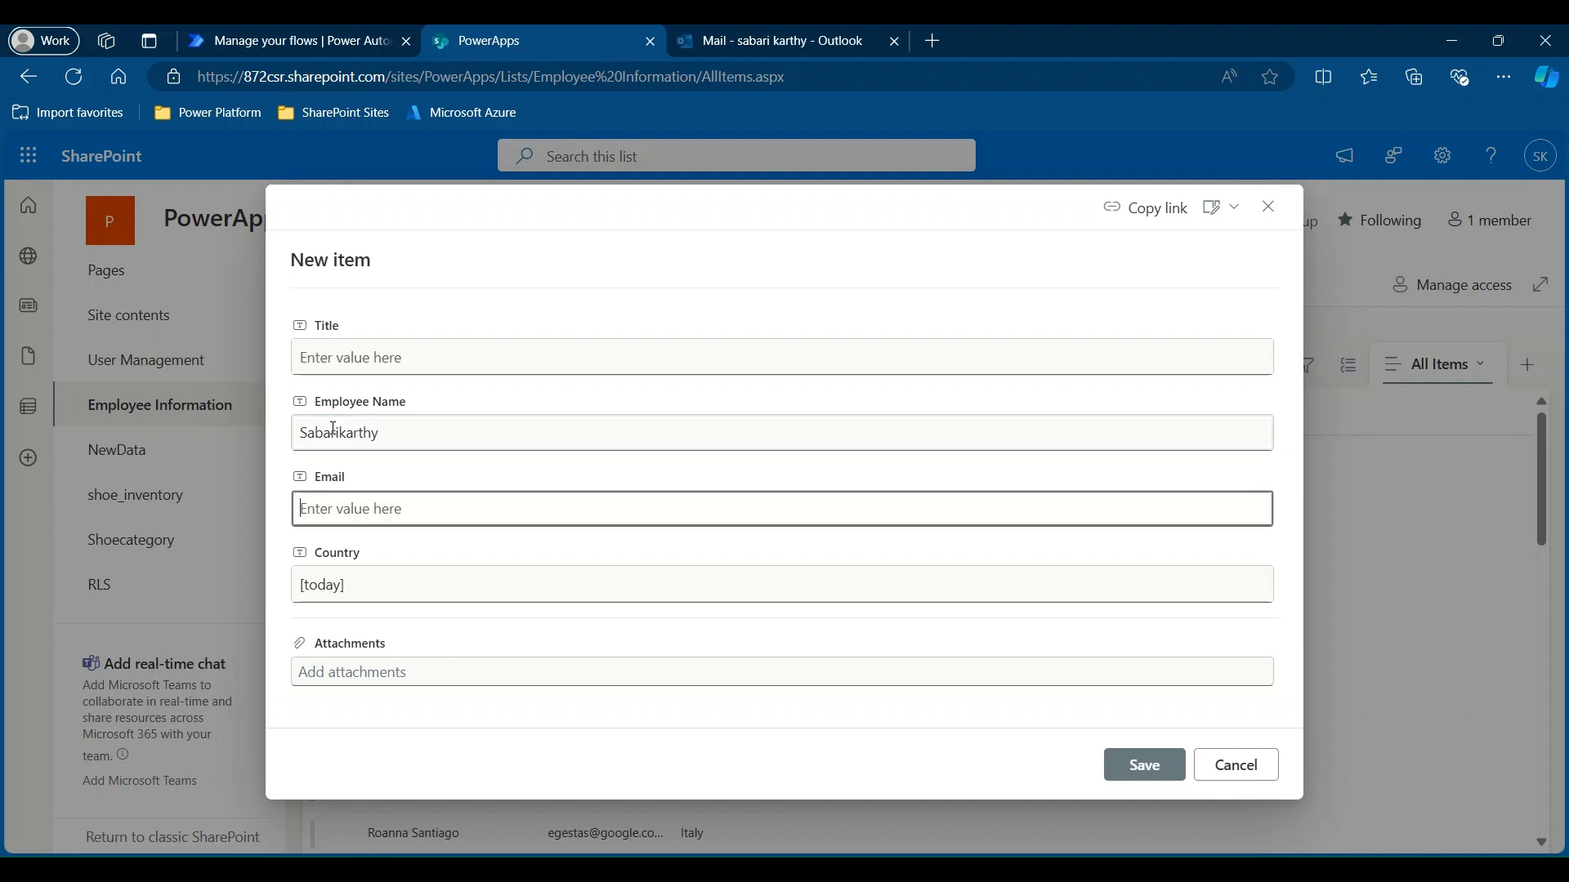
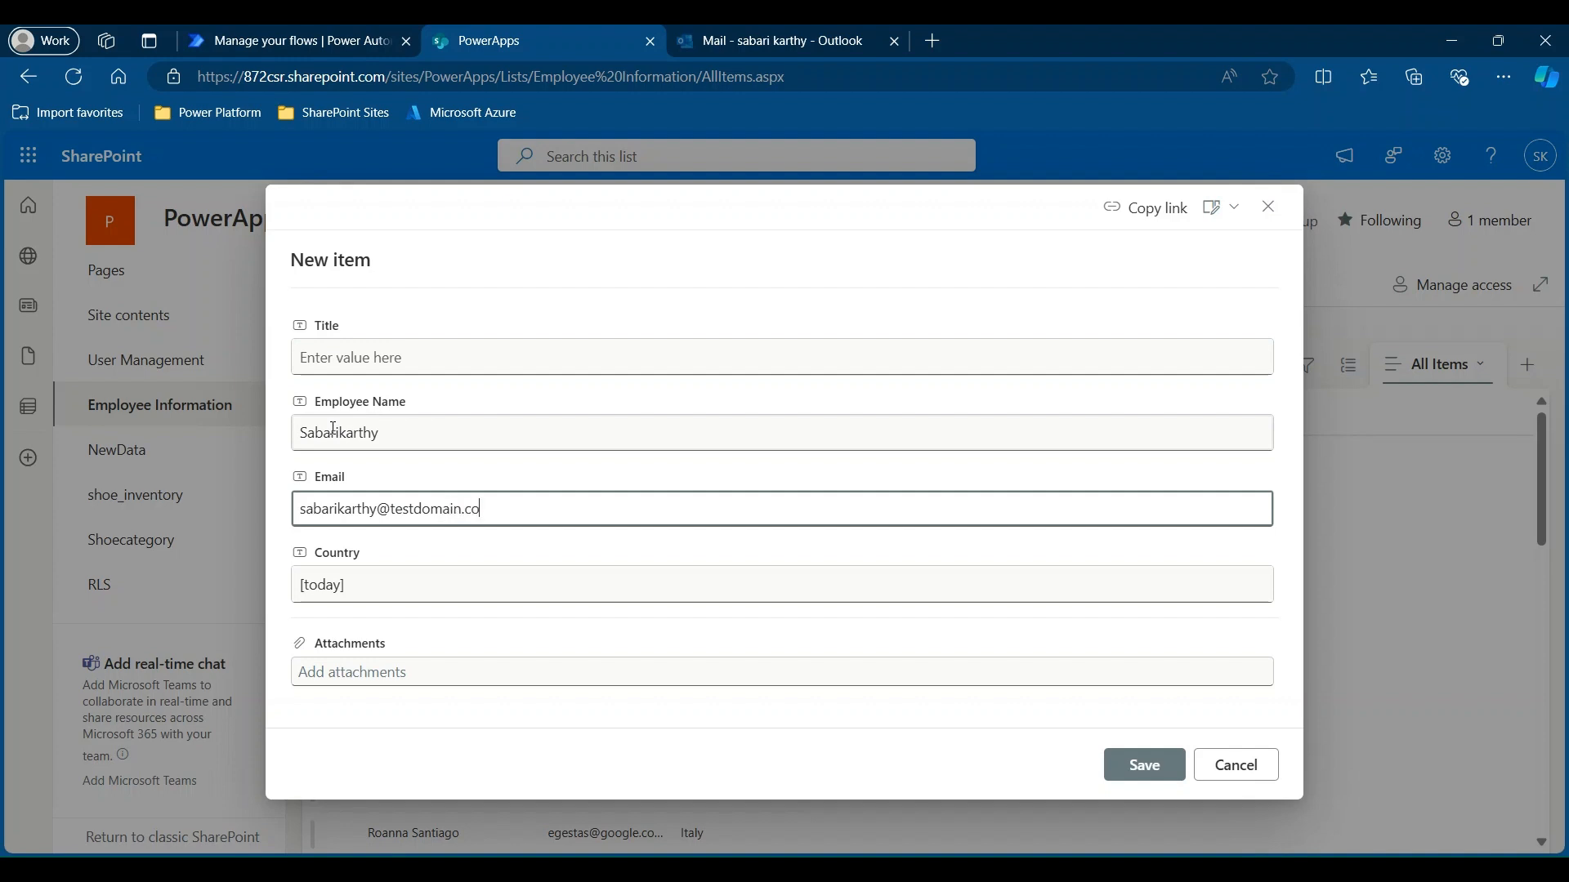
{"action": "key", "text": "Tab"}
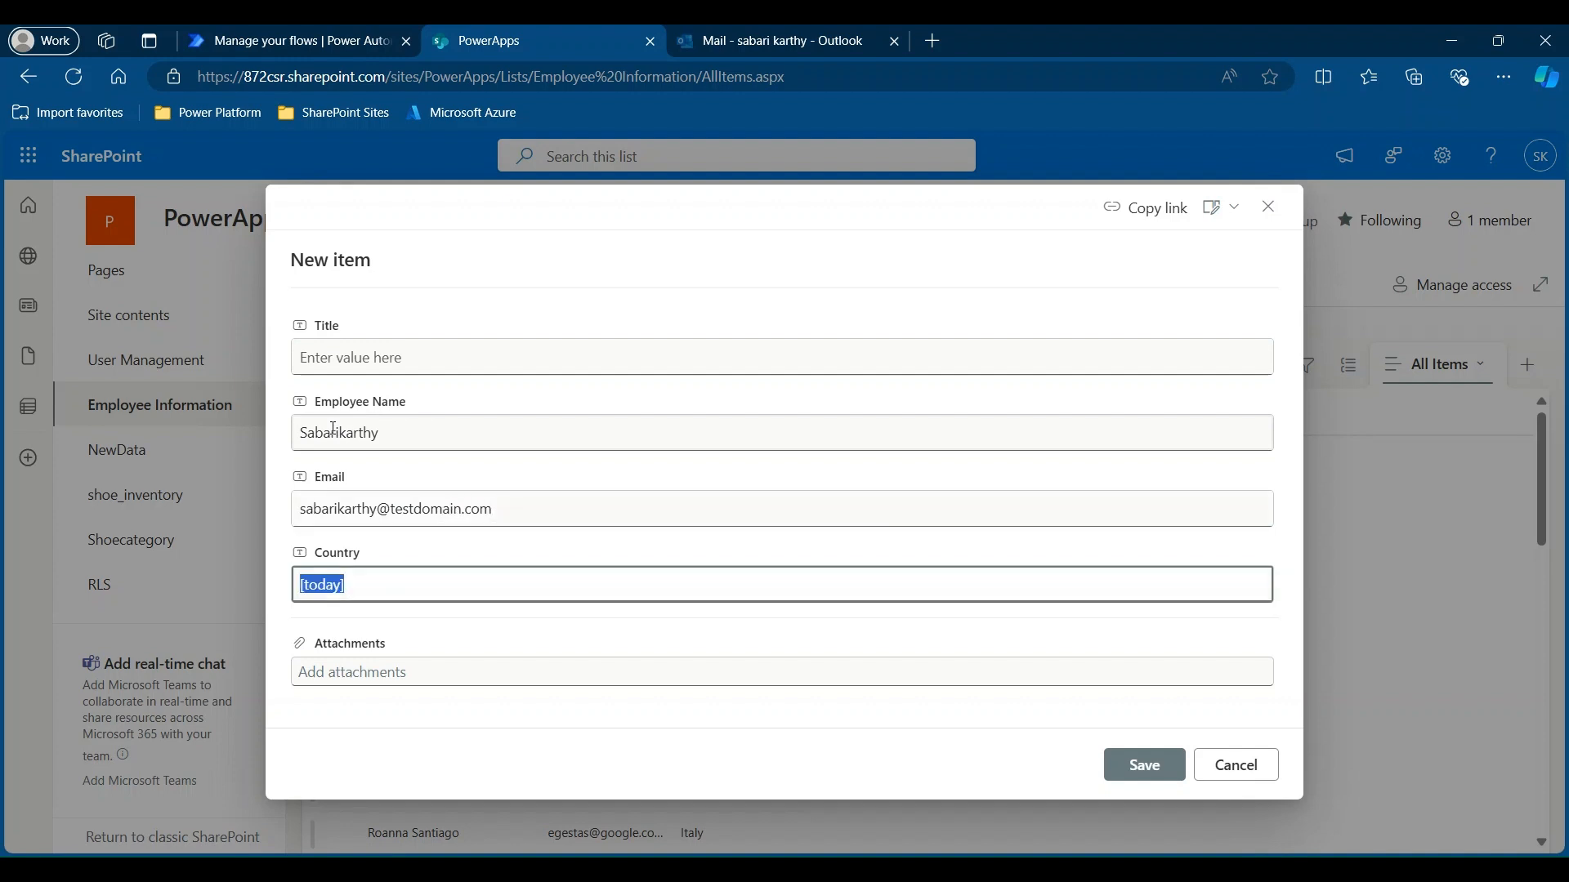
{"action": "type", "text": "India"}
{"action": "left_click", "coordinate": [1145, 762]}
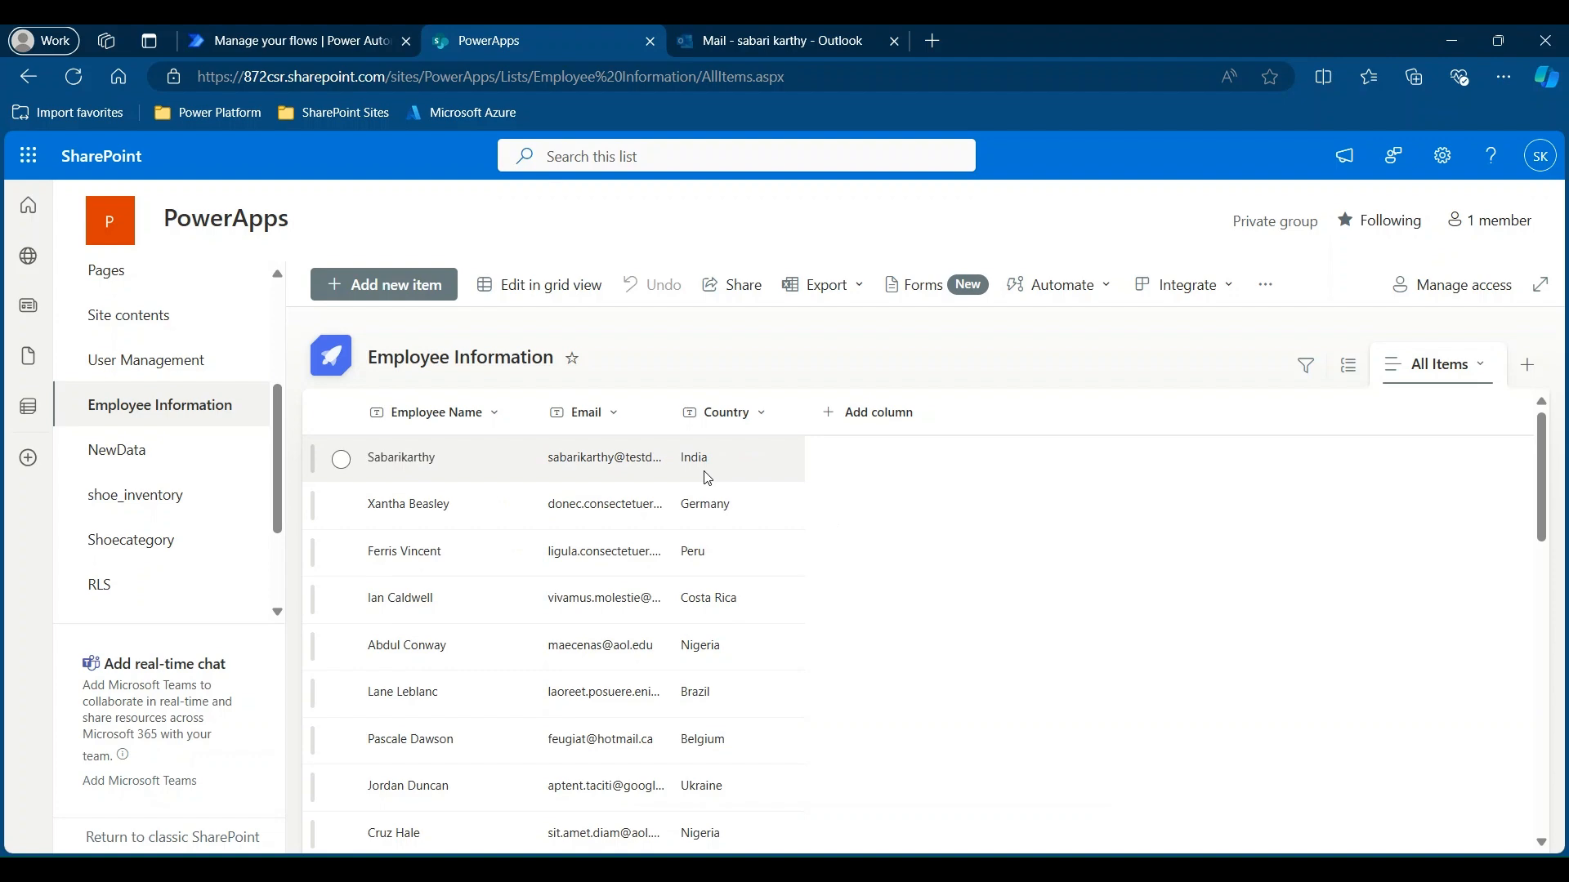
{"action": "left_click", "coordinate": [294, 44]}
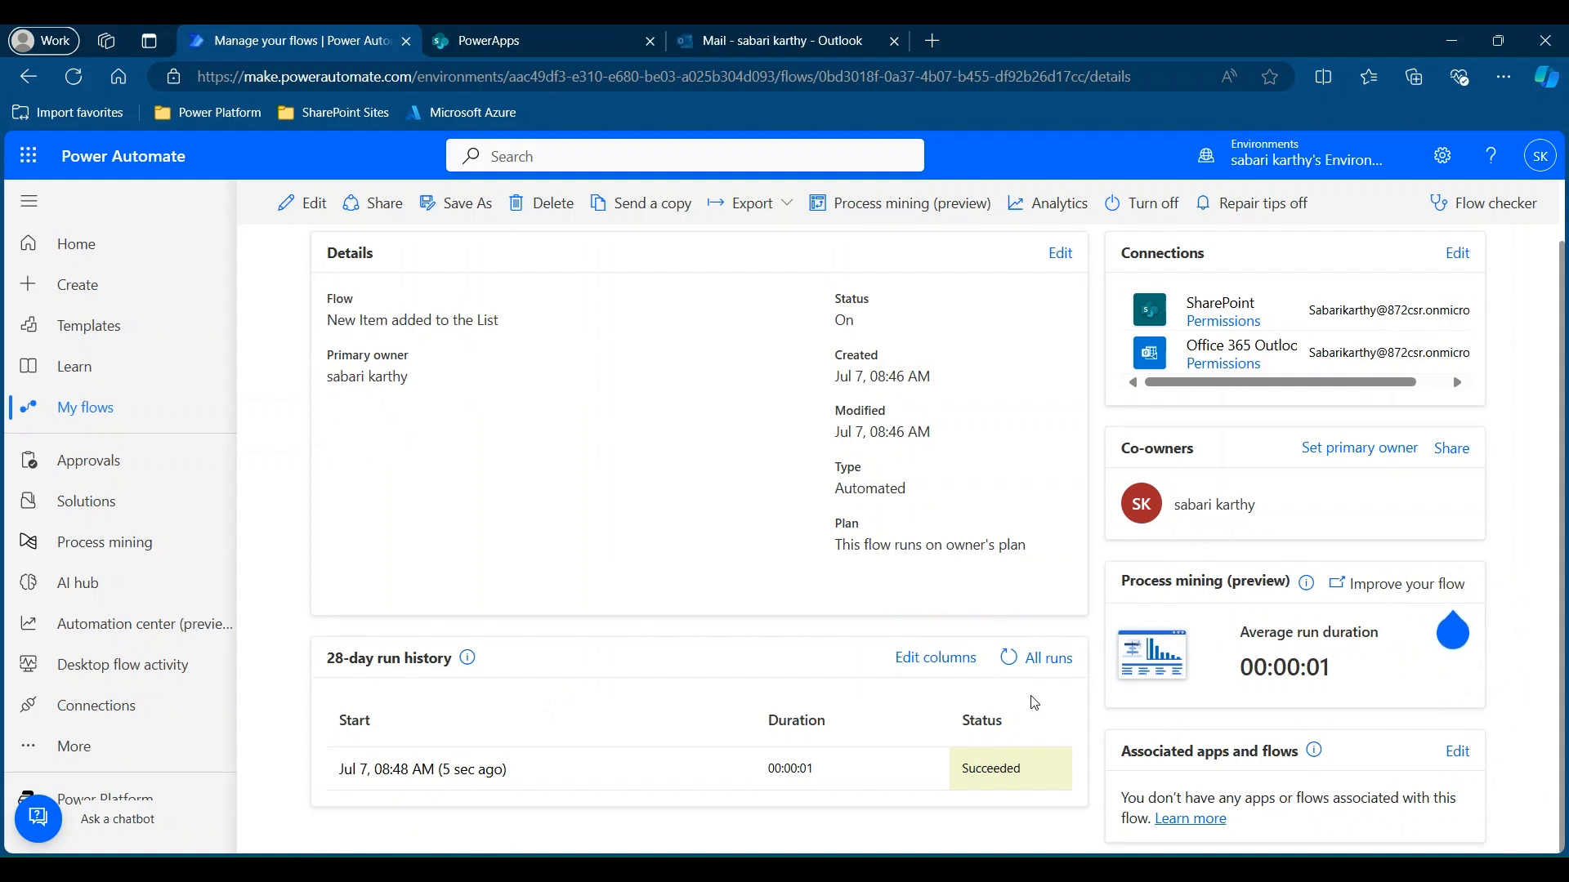
Refresh the 28-day run history to show the Jul 7, 08:48 AM run as Succeeded.
{"action": "left_click", "coordinate": [1011, 659]}
{"action": "scroll", "coordinate": [1389, 604], "scroll_direction": "down", "scroll_amount": 1}
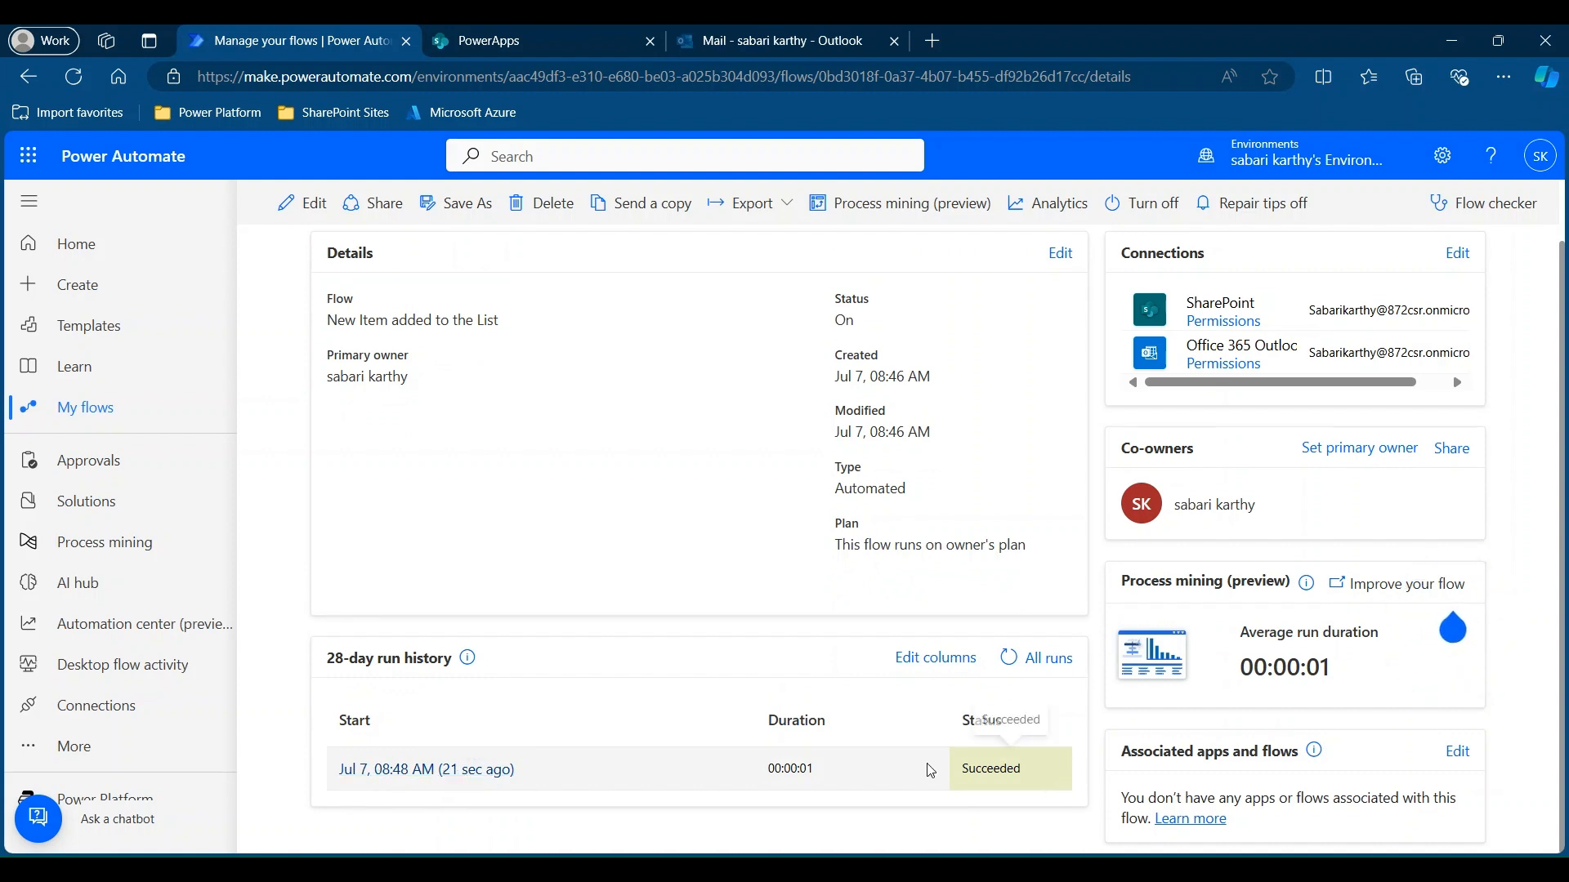
Check the Jul 7, 08:48 AM run's Send an email (V2) inputs: subject 'New Employee Added', status 200.
{"action": "left_click", "coordinate": [393, 771]}
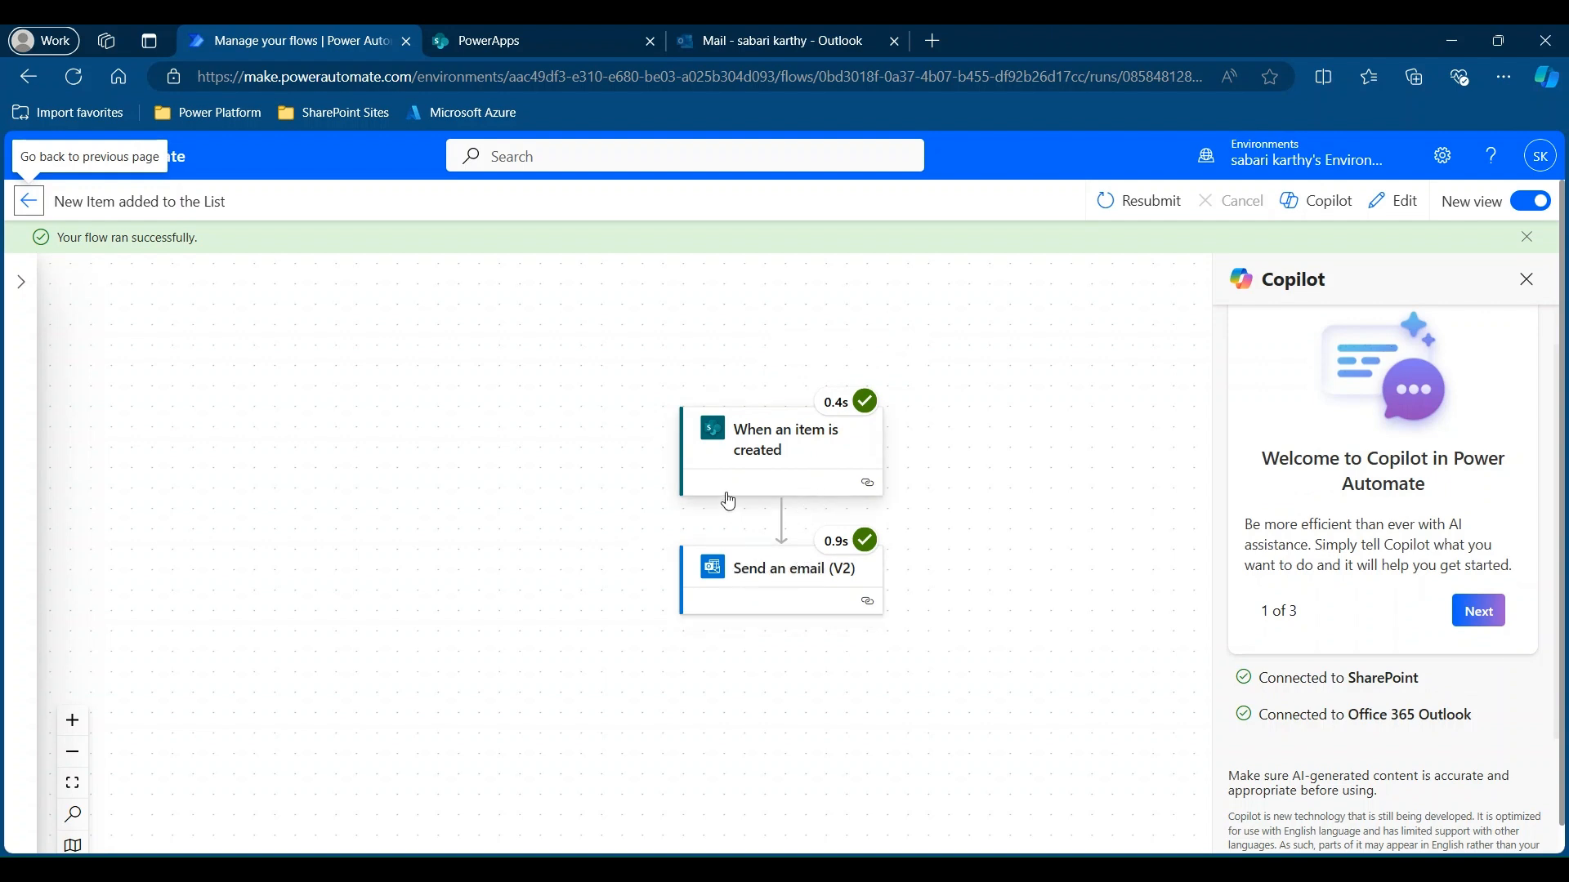
{"action": "left_click", "coordinate": [821, 578]}
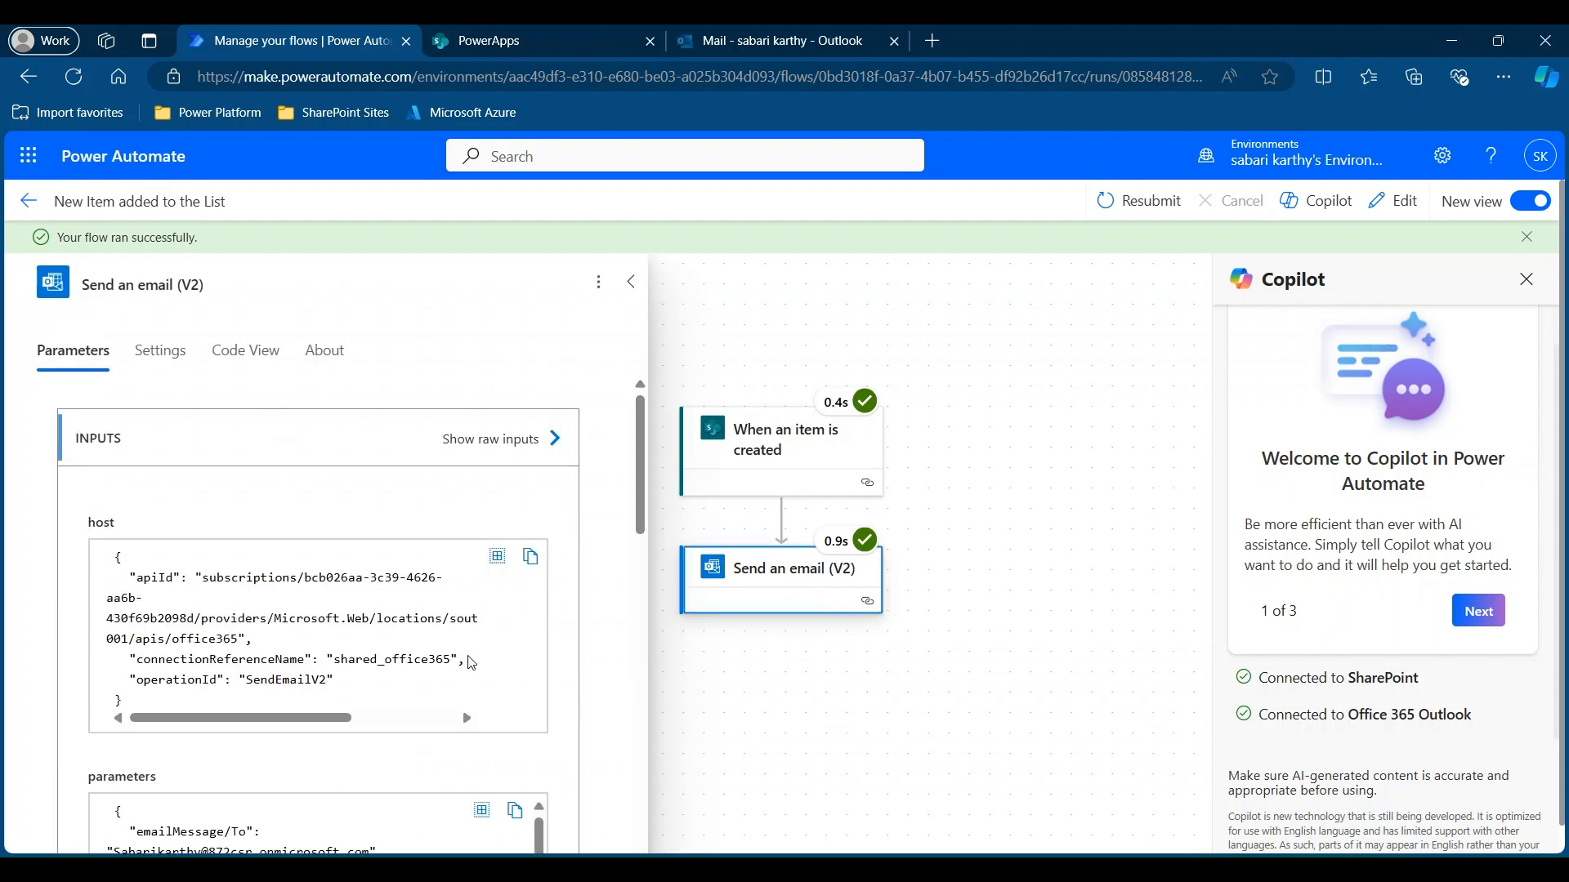
{"action": "scroll", "coordinate": [470, 661], "scroll_direction": "down", "scroll_amount": 3}
{"action": "scroll", "coordinate": [471, 662], "scroll_direction": "down", "scroll_amount": 3}
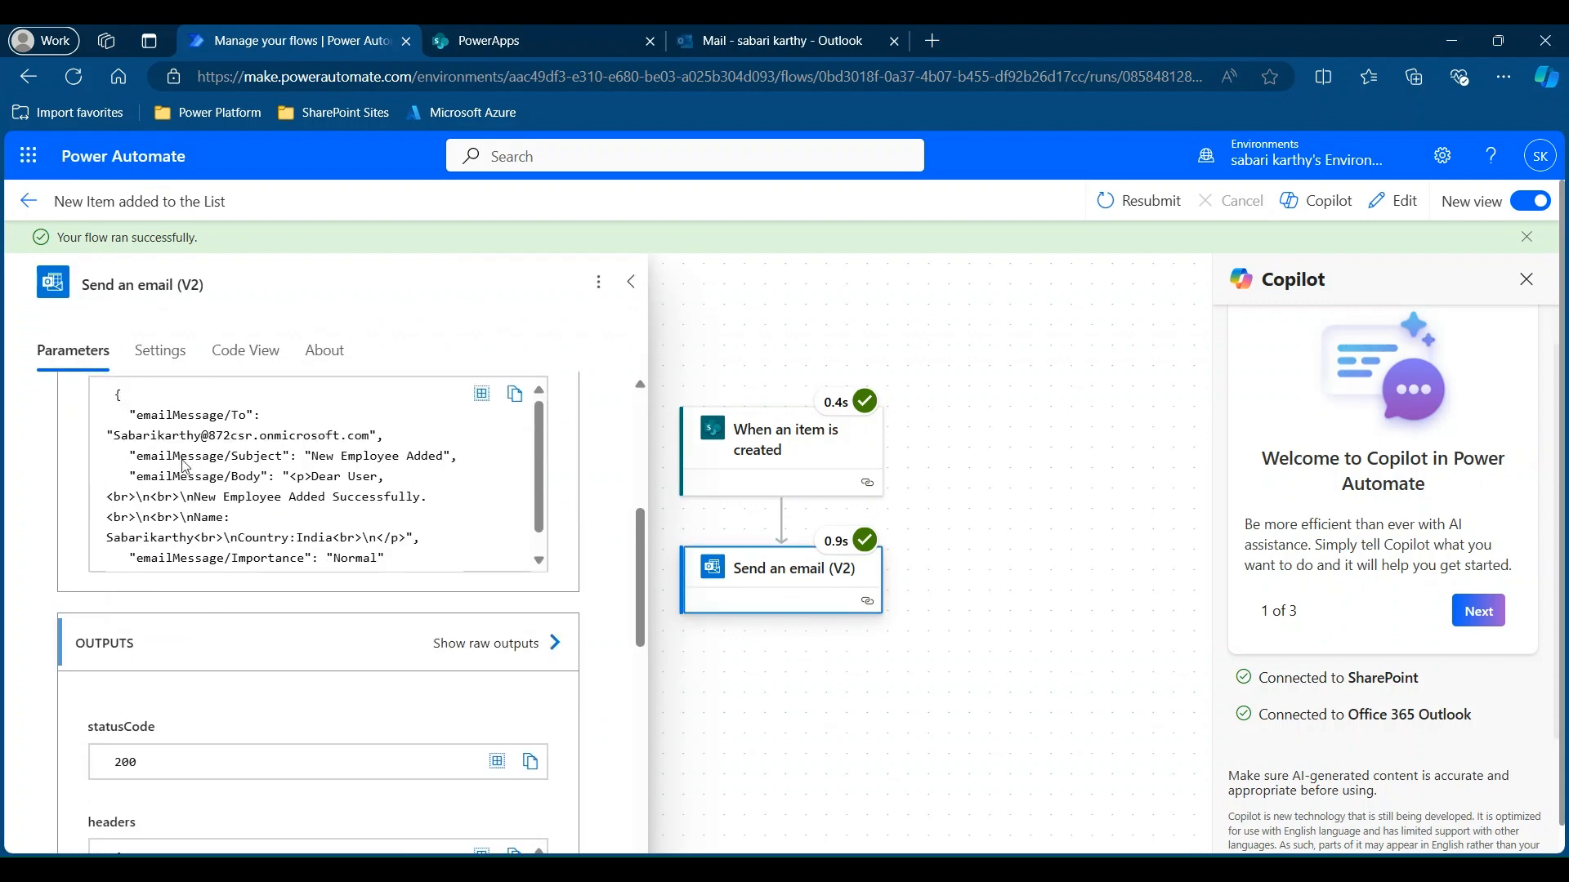
{"action": "scroll", "coordinate": [245, 442], "scroll_direction": "down", "scroll_amount": 1}
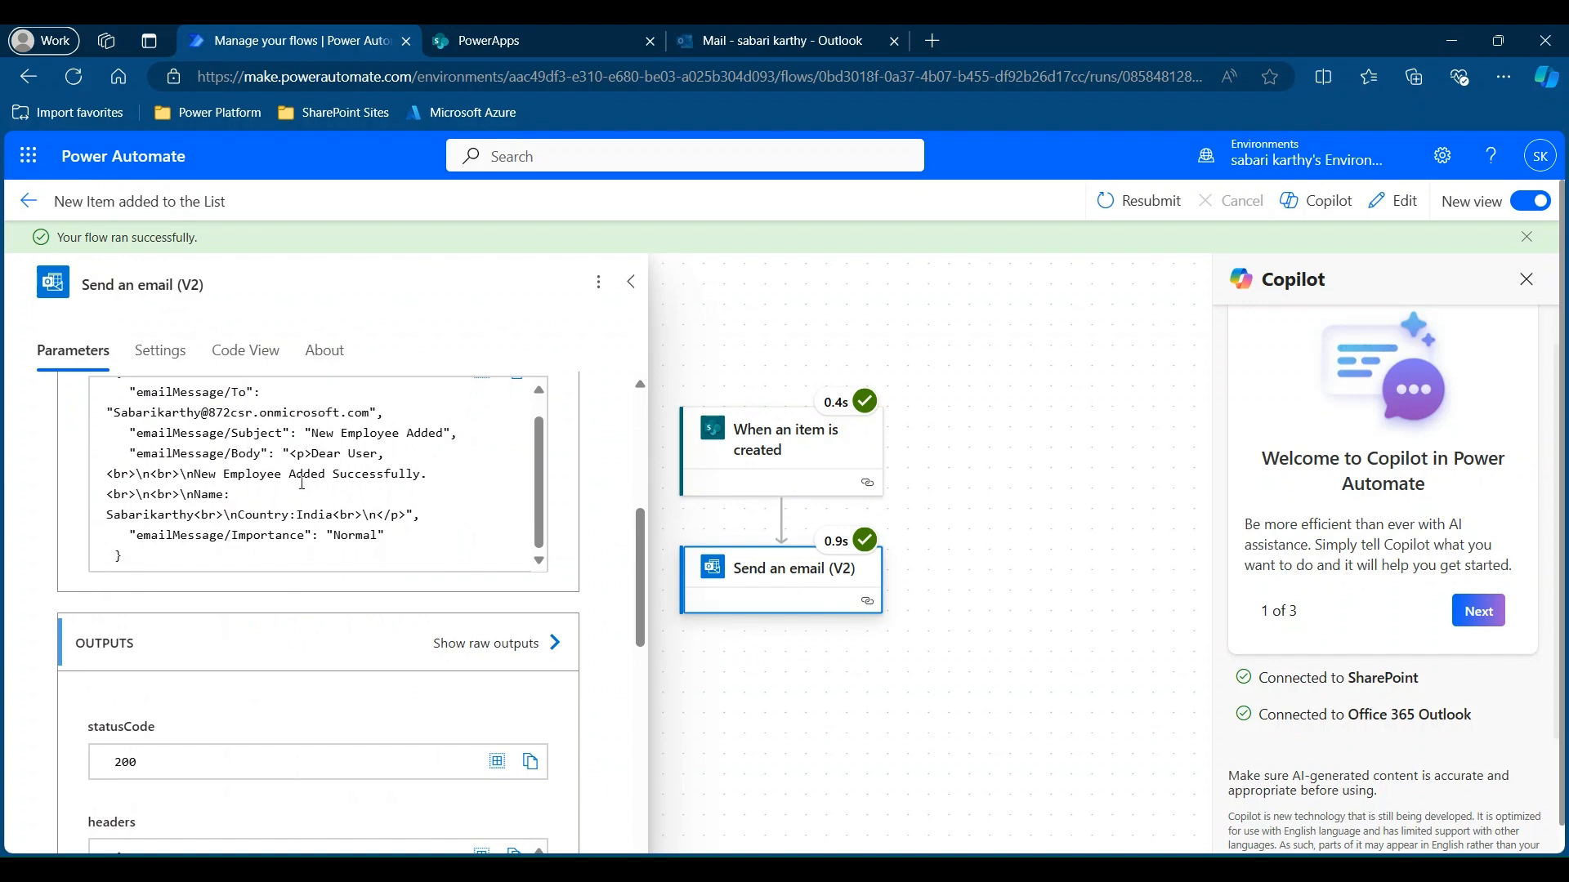
{"action": "left_click", "coordinate": [820, 34]}
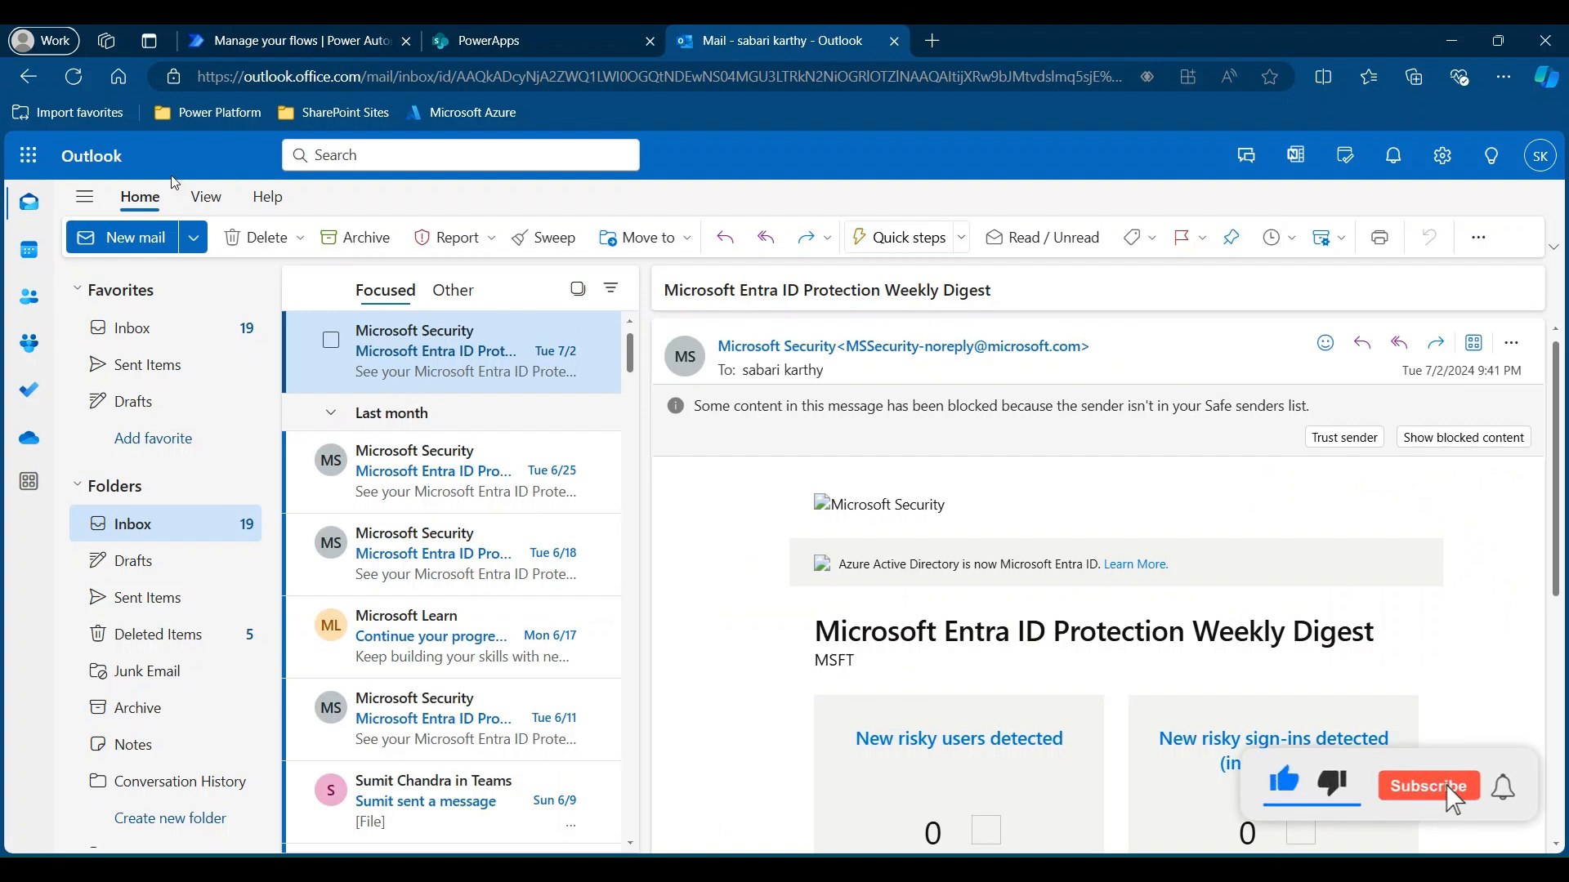
Reload the Outlook inbox and open the 8:48 AM 'New Employee Added' email showing Country India.
{"action": "left_click", "coordinate": [74, 78]}
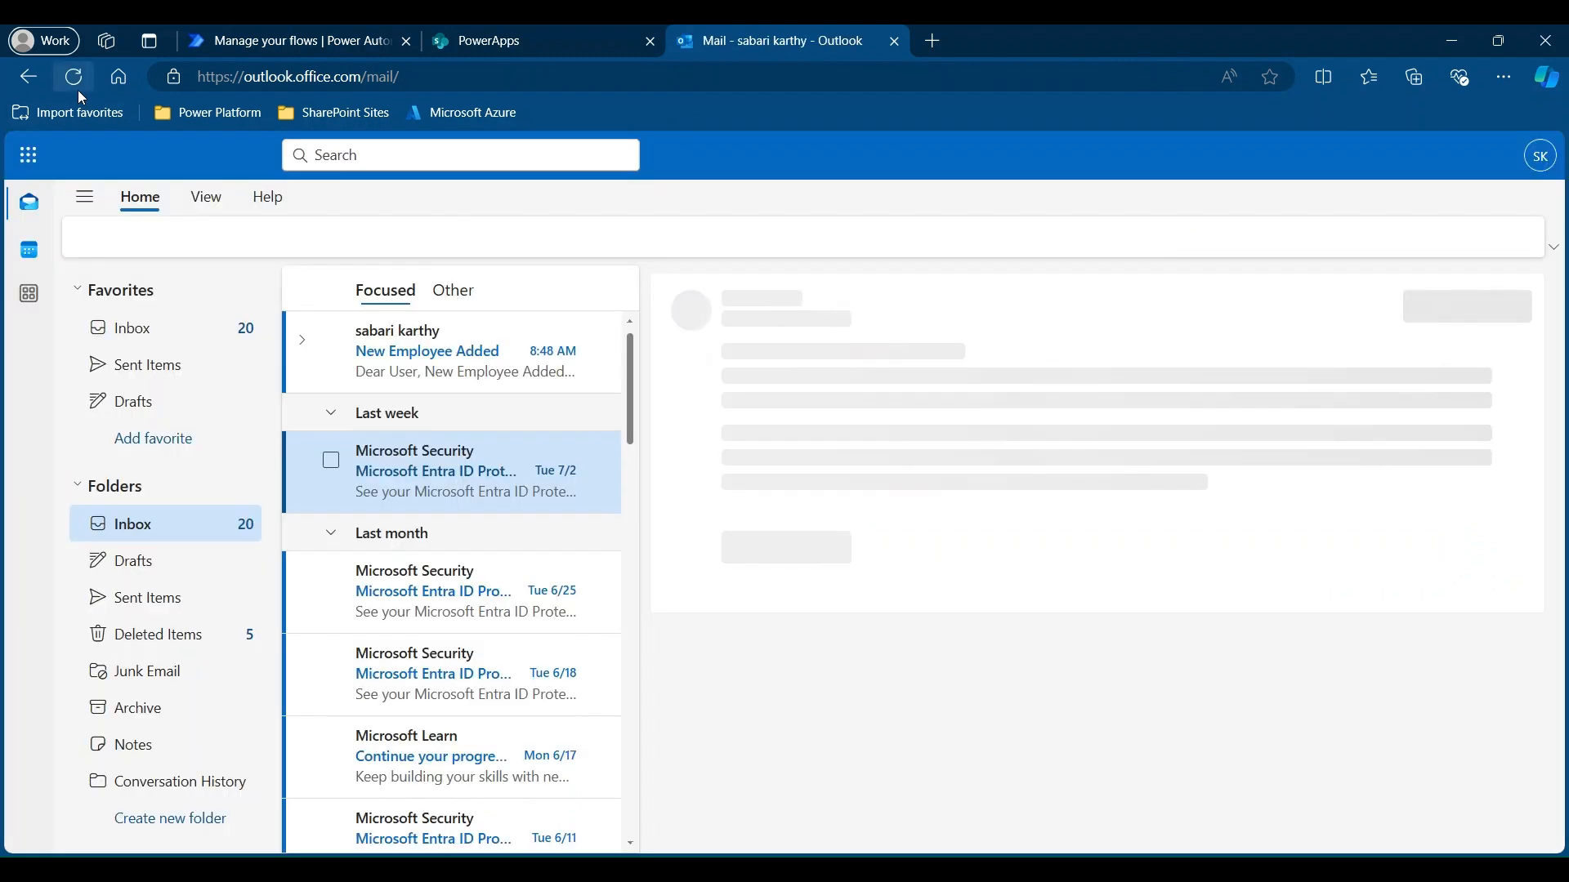
{"action": "left_click", "coordinate": [460, 367]}
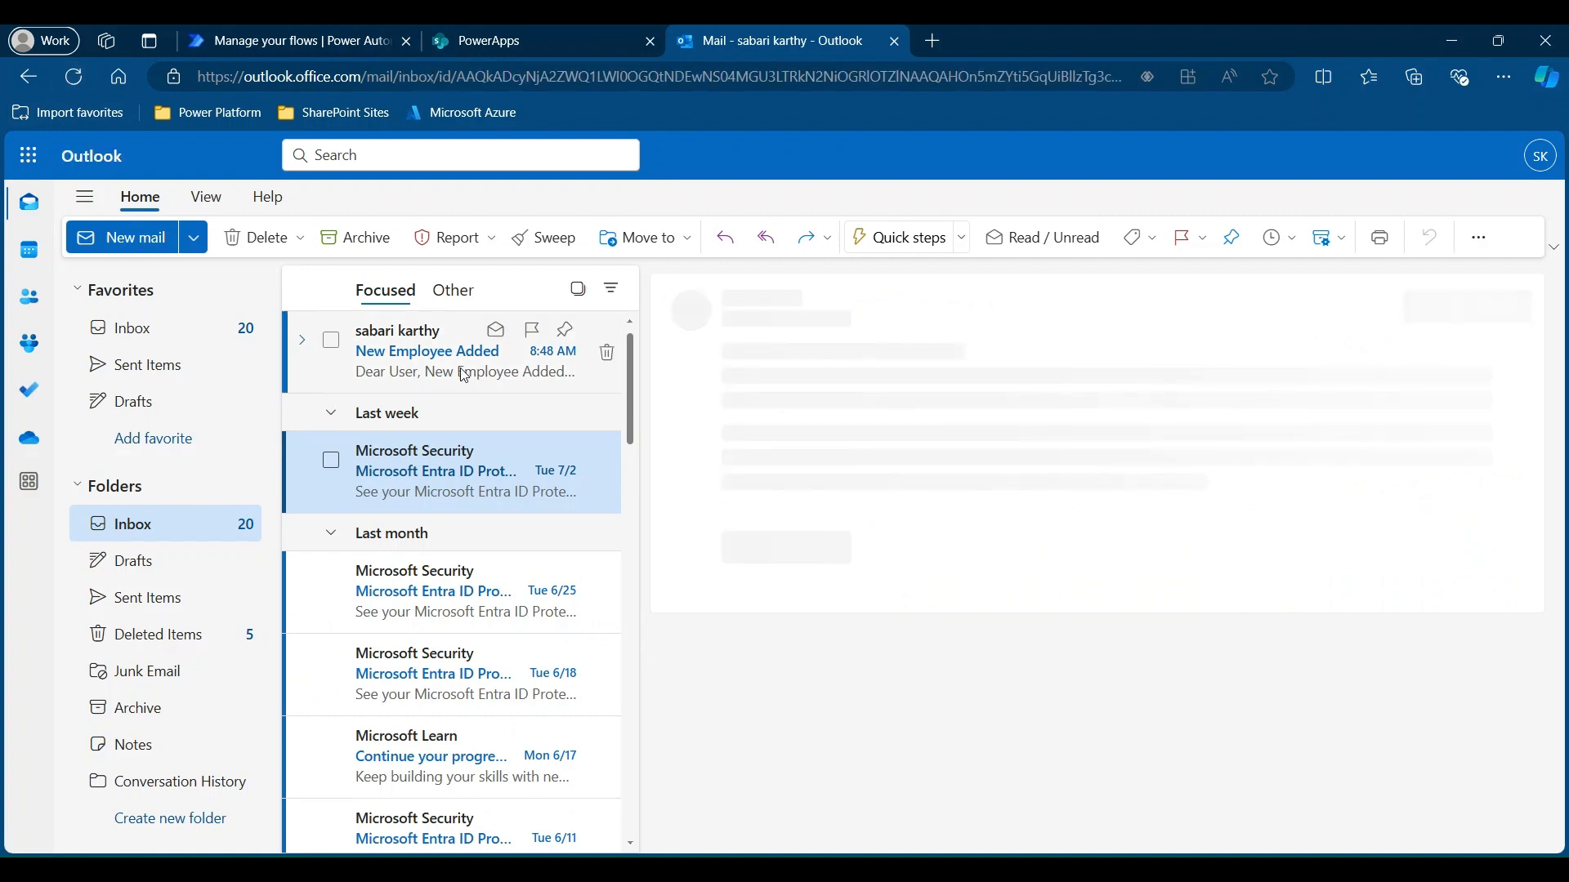